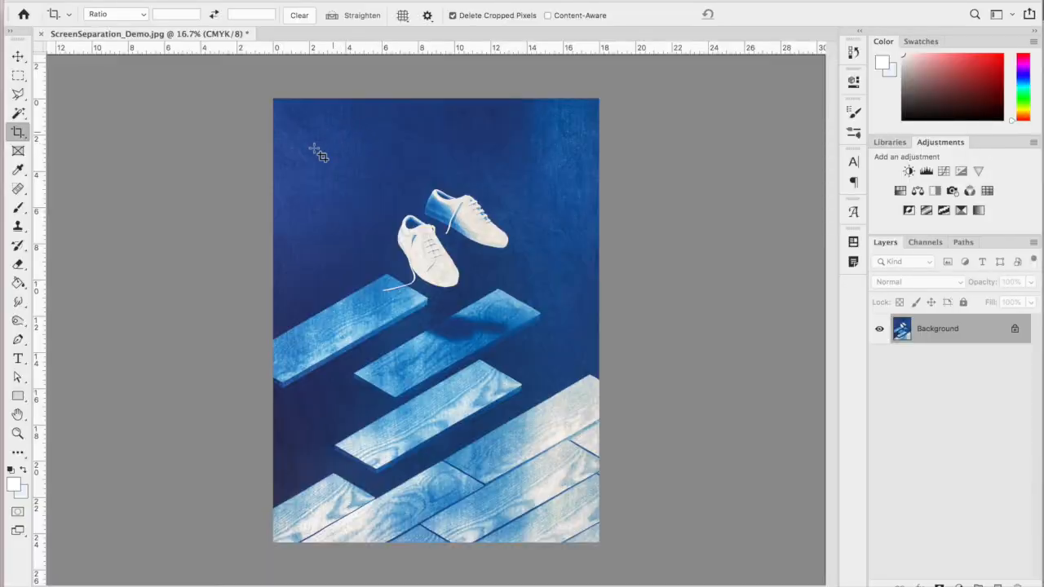
Examine the shoes, planks and background of the demo artwork up close.
click(18, 76)
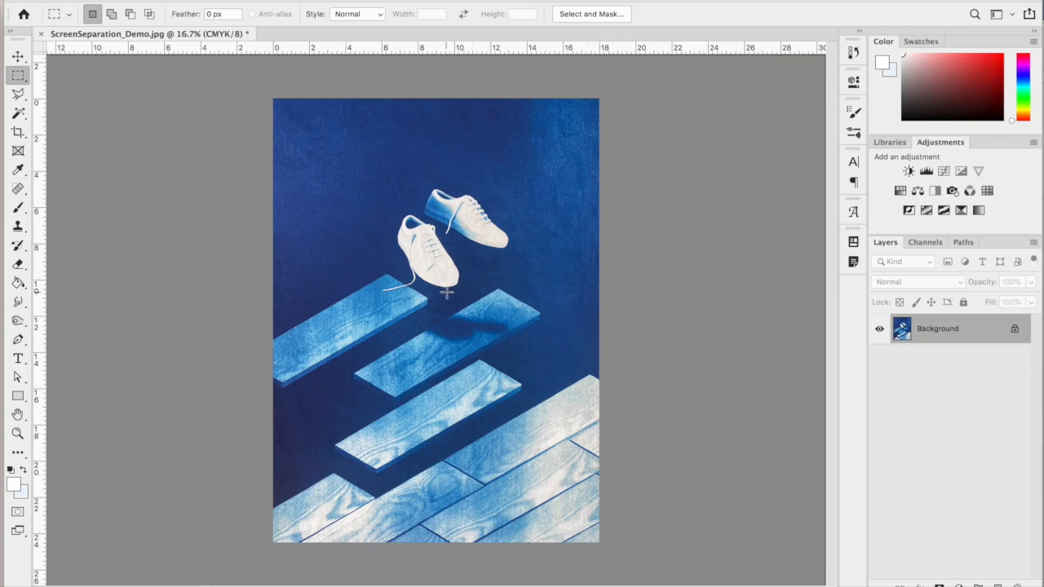
key(ctrl+plus)
key(ctrl+plus)
key(ctrl+plus)
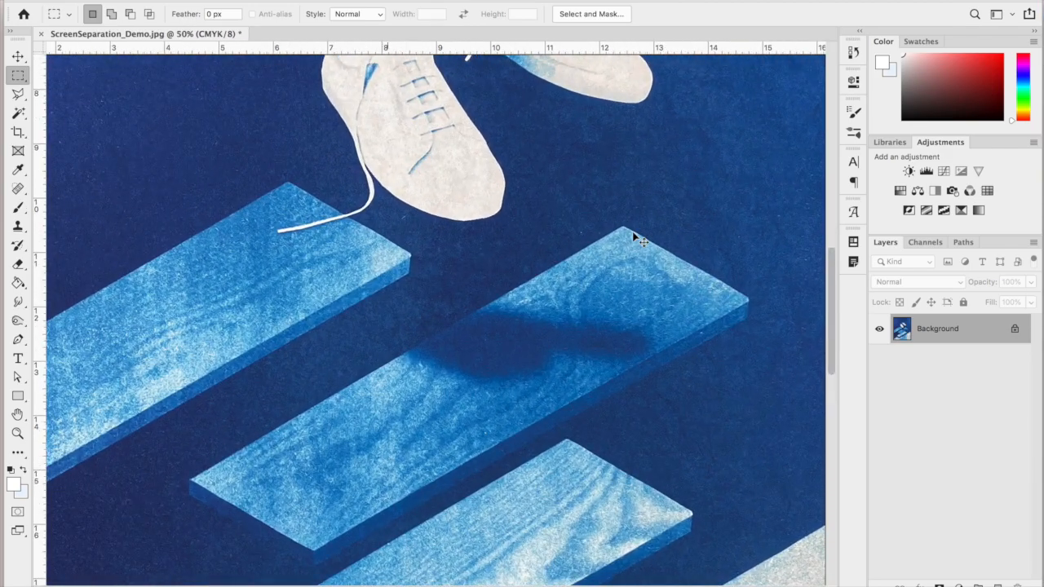
scroll(633, 234, down, 10)
scroll(633, 233, right, 4)
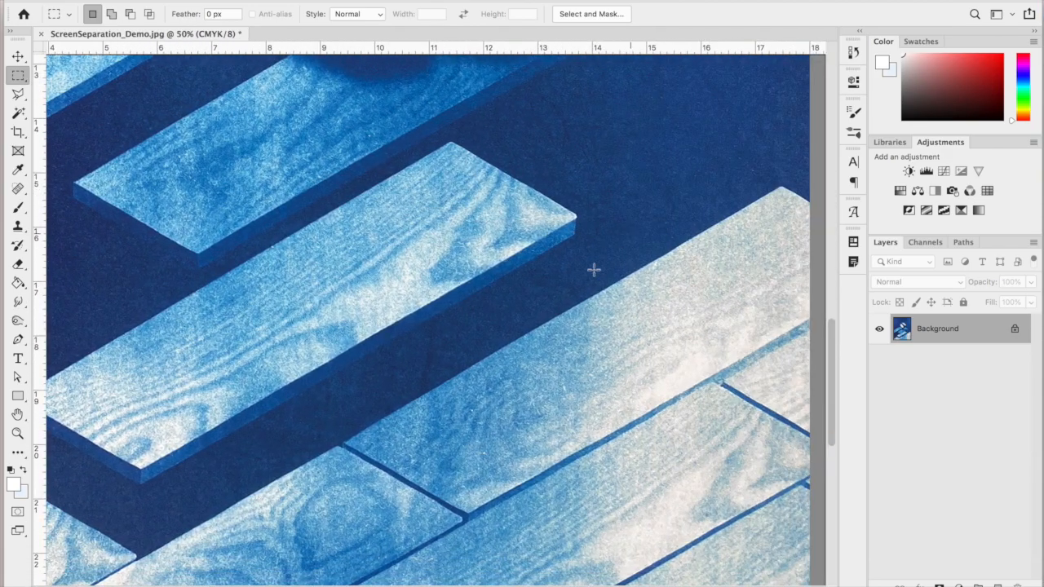
scroll(504, 437, up, 13)
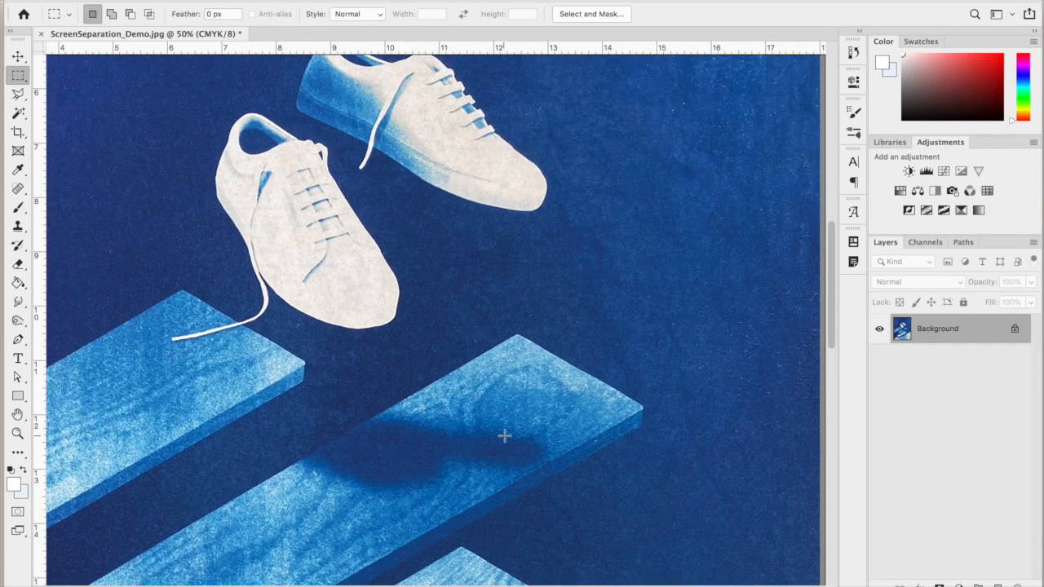
scroll(406, 411, up, 5)
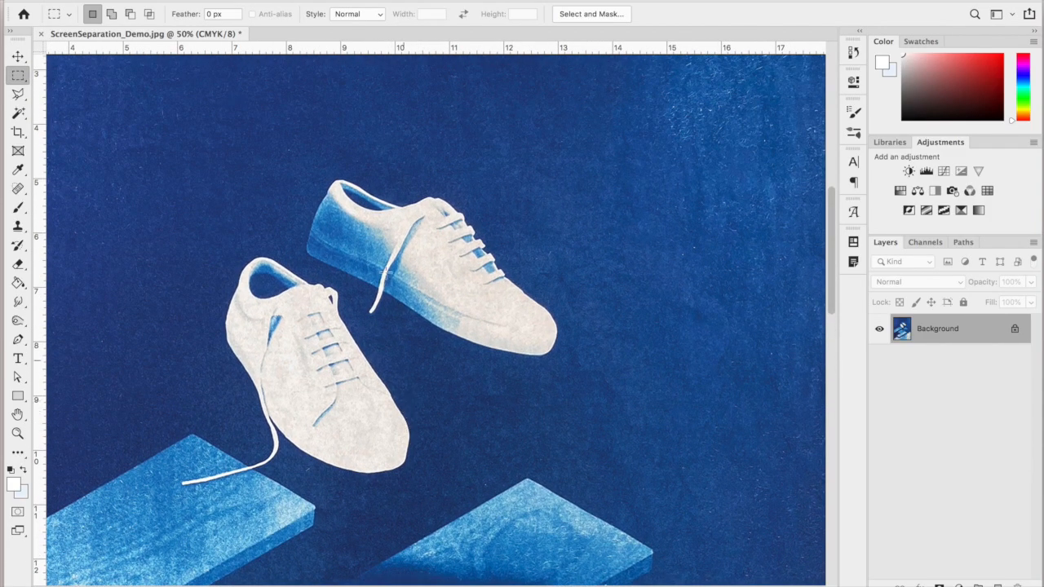
scroll(324, 352, down, 3)
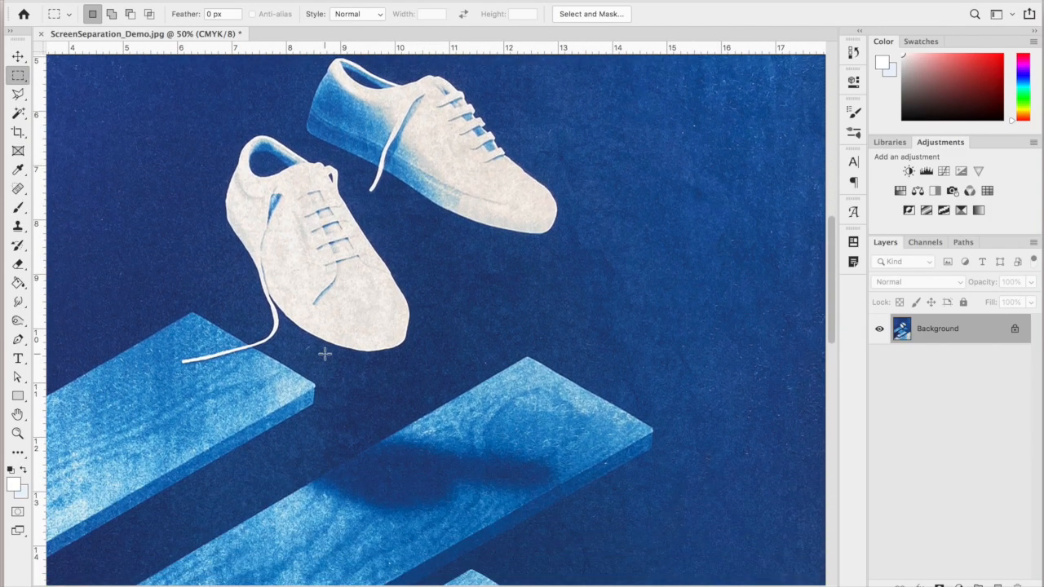
scroll(326, 354, down, 3)
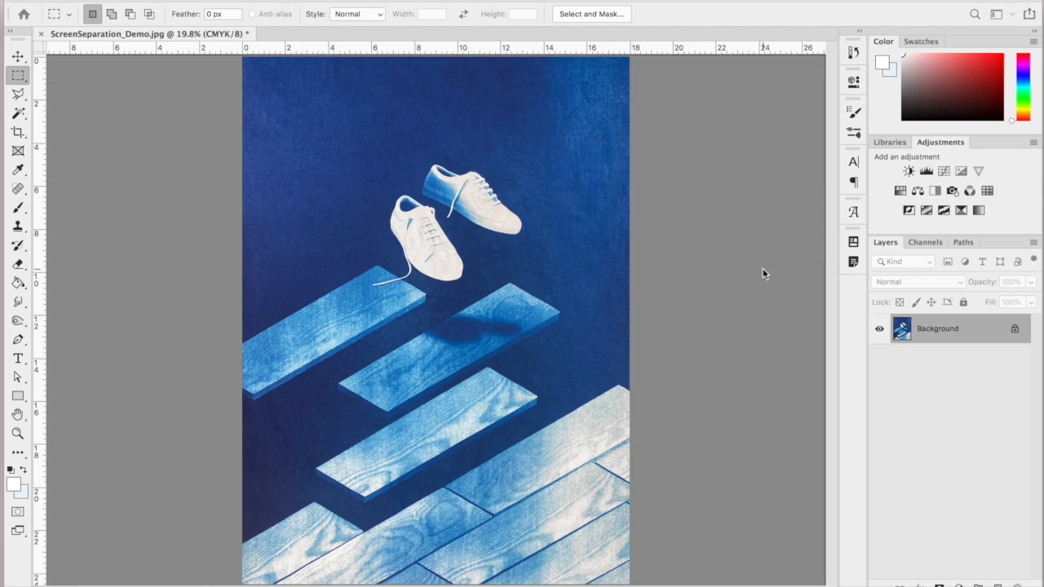
Start a new document and name it ScreenSeparation.
key(super+n)
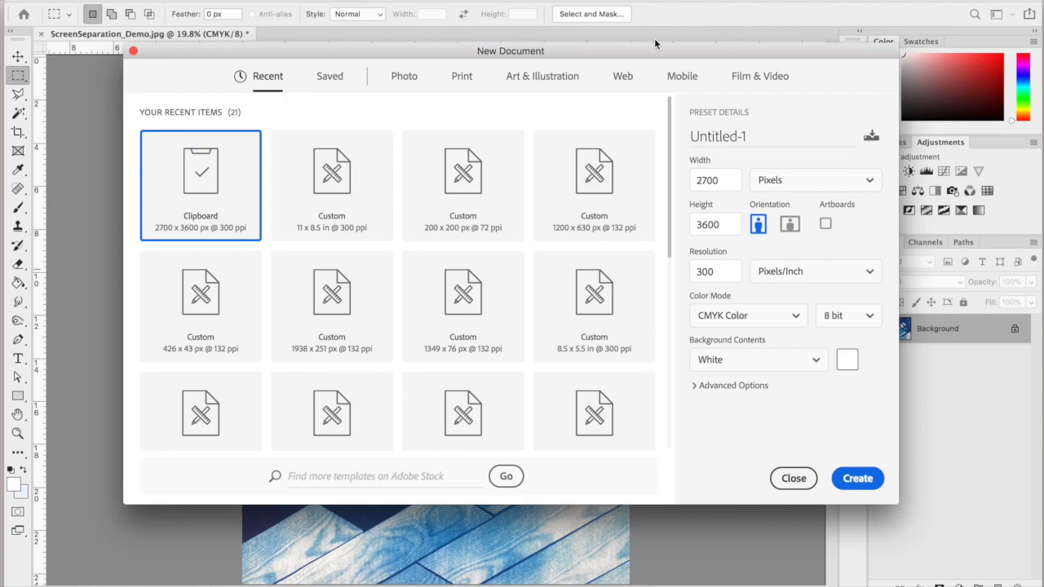
drag(649, 48, 596, 73)
click(696, 162)
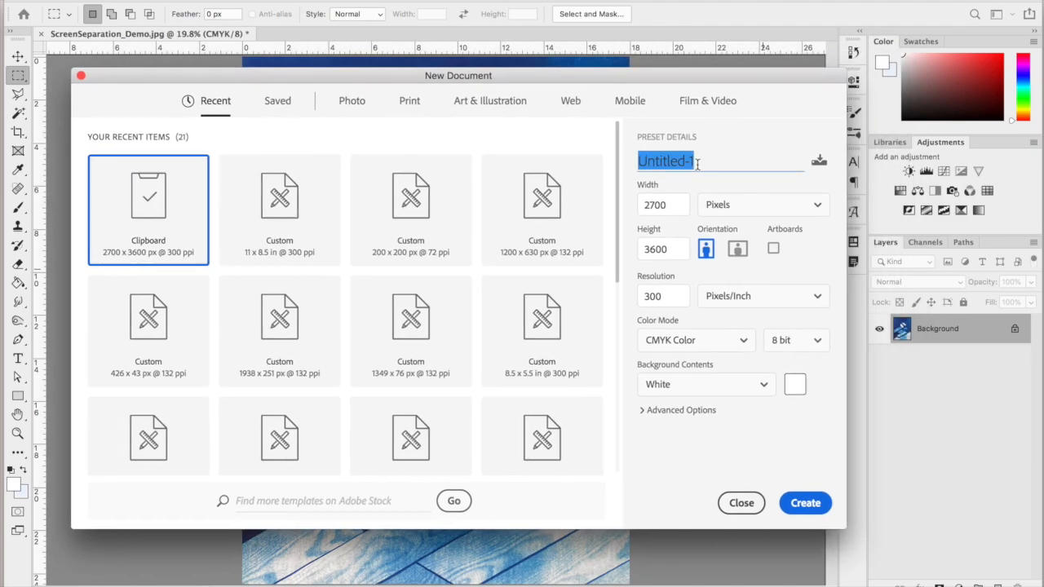
text(Scree)
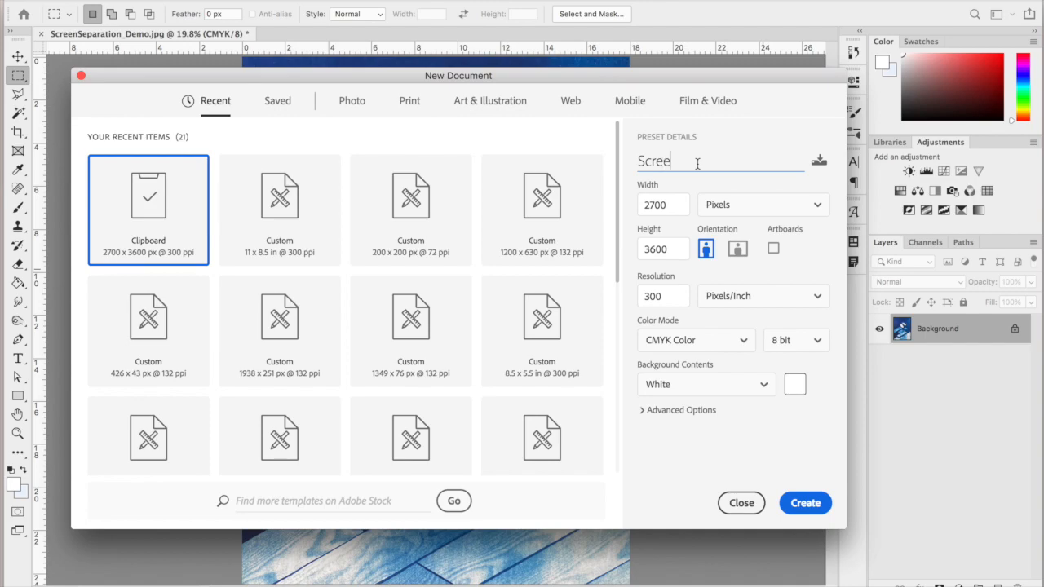
text(nSeaaration)
Set the document units to inches, with a width of 18 and a height of 24, and create the document.
click(734, 212)
click(732, 251)
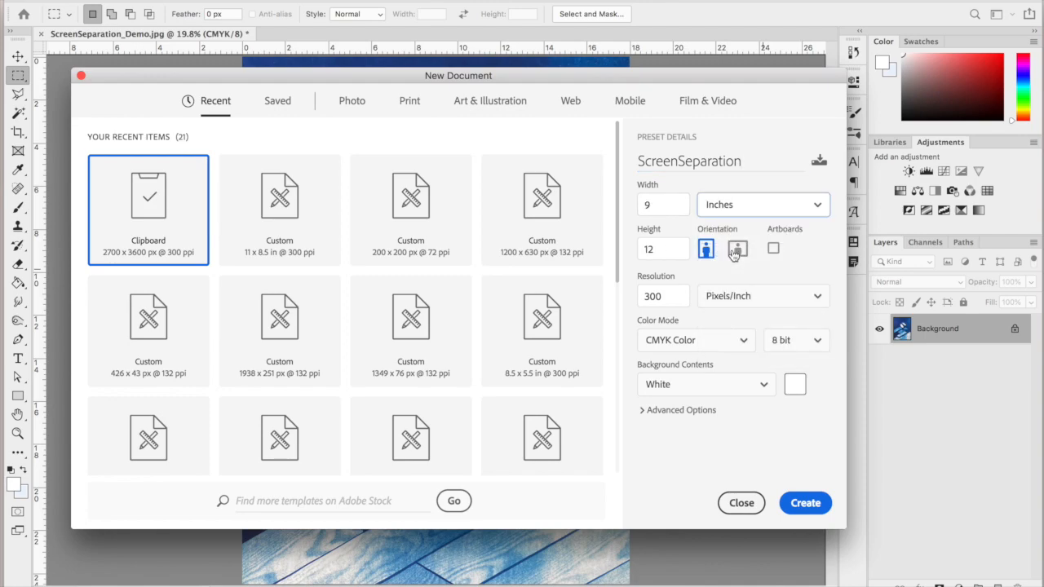
double_click(670, 206)
text(18)
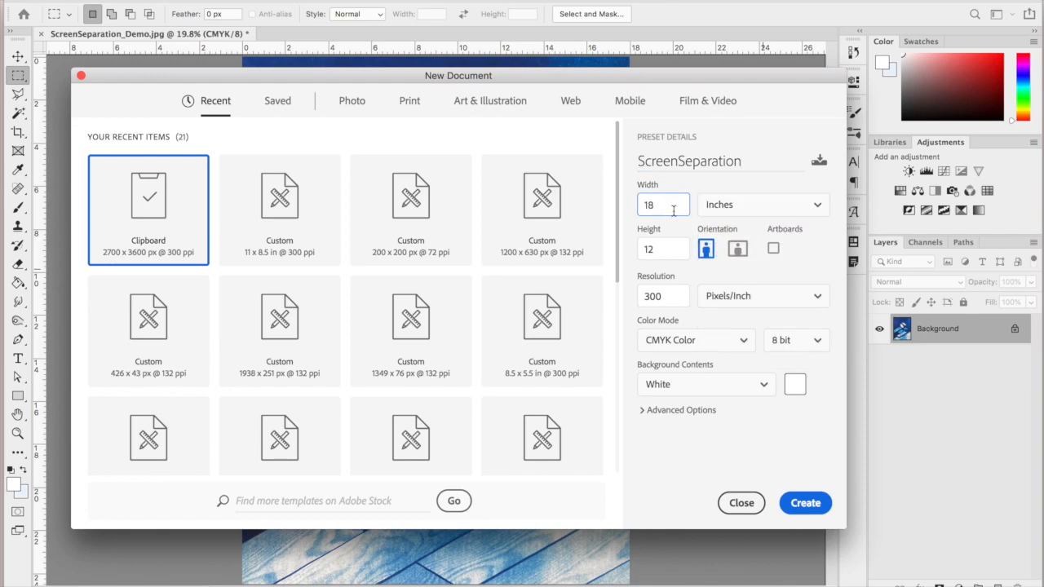
double_click(649, 249)
text(24)
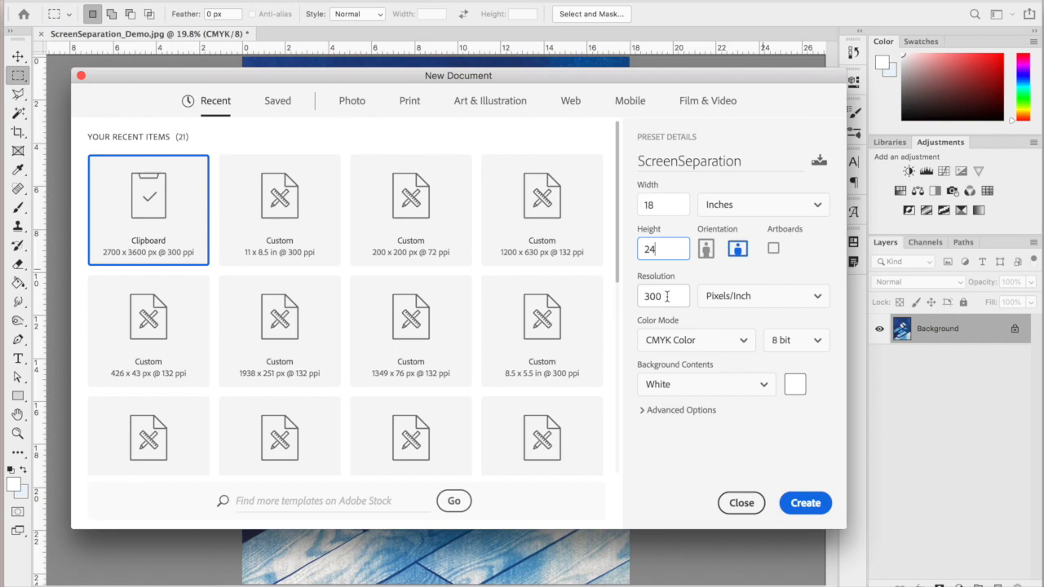
click(757, 426)
click(805, 501)
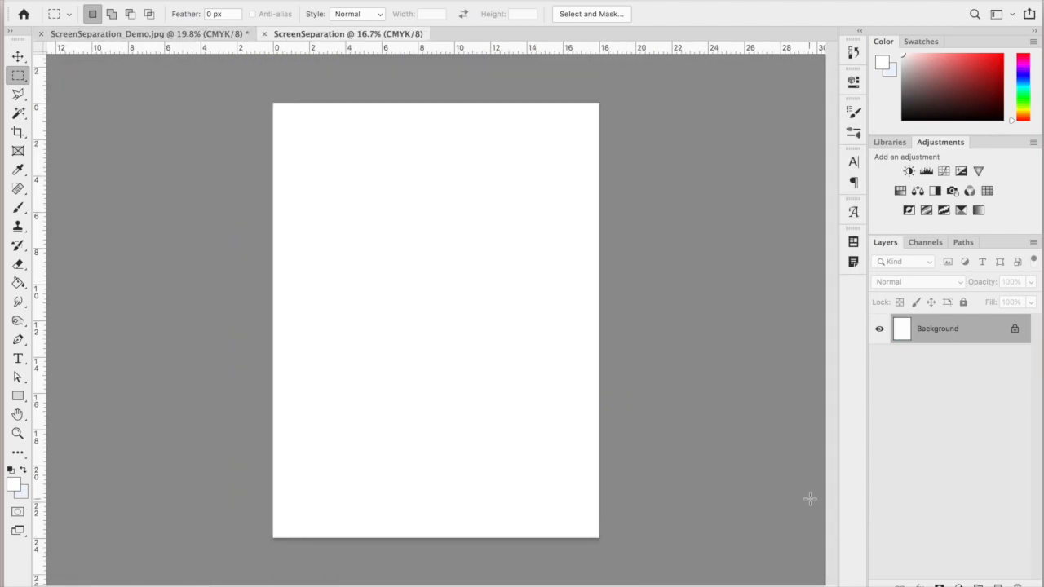
Paste the copied artwork into the new document and scale it up to fill the canvas.
right_click(551, 233)
click(540, 259)
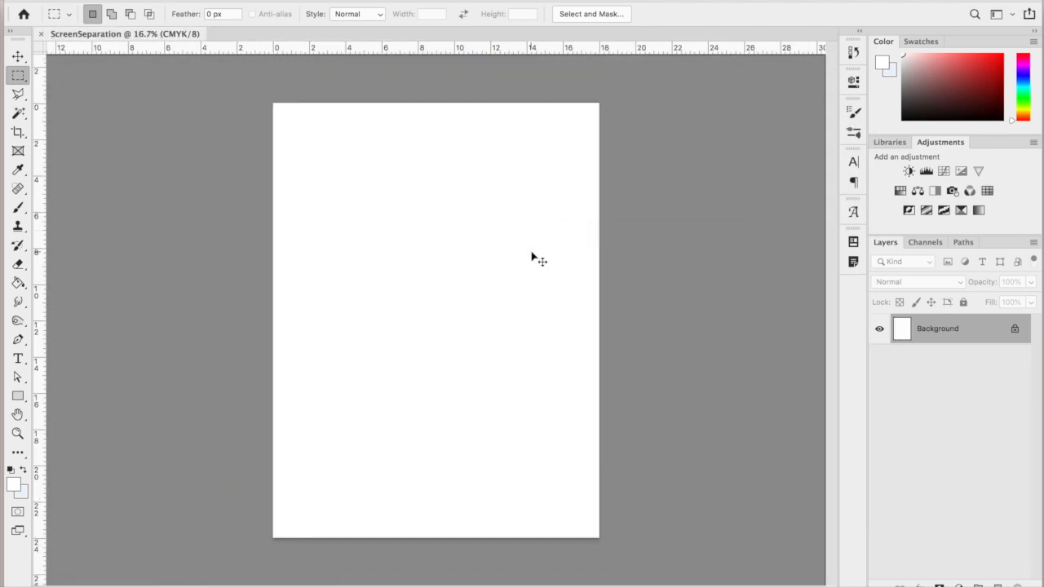
key(super+v)
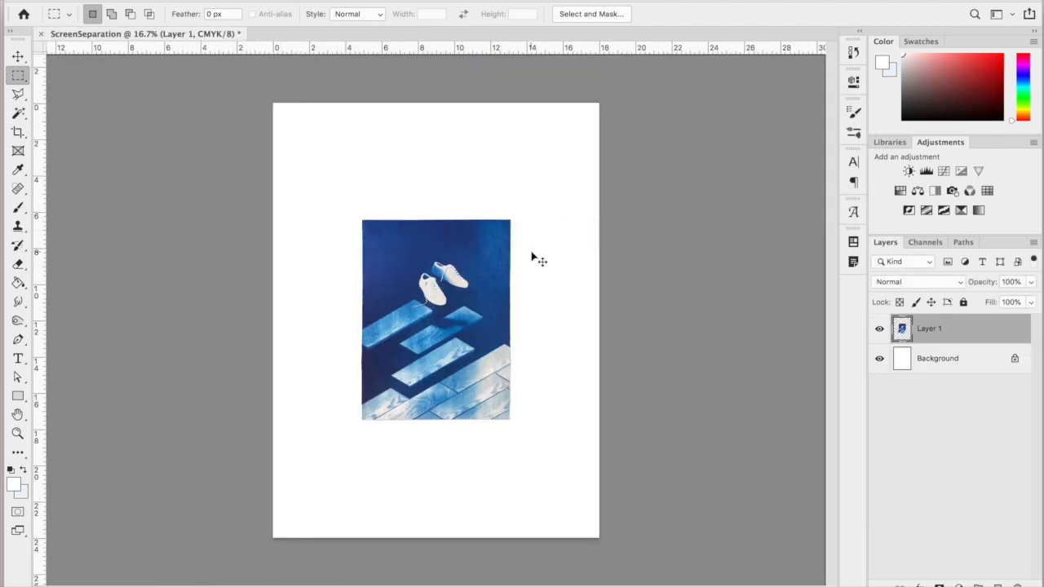
key(super+t)
drag(516, 211, 611, 75)
key(Return)
Start a Polygonal Lasso outline of the dark background at the canvas corner and trace it along the floor and plank edges.
click(878, 330)
click(18, 151)
click(17, 93)
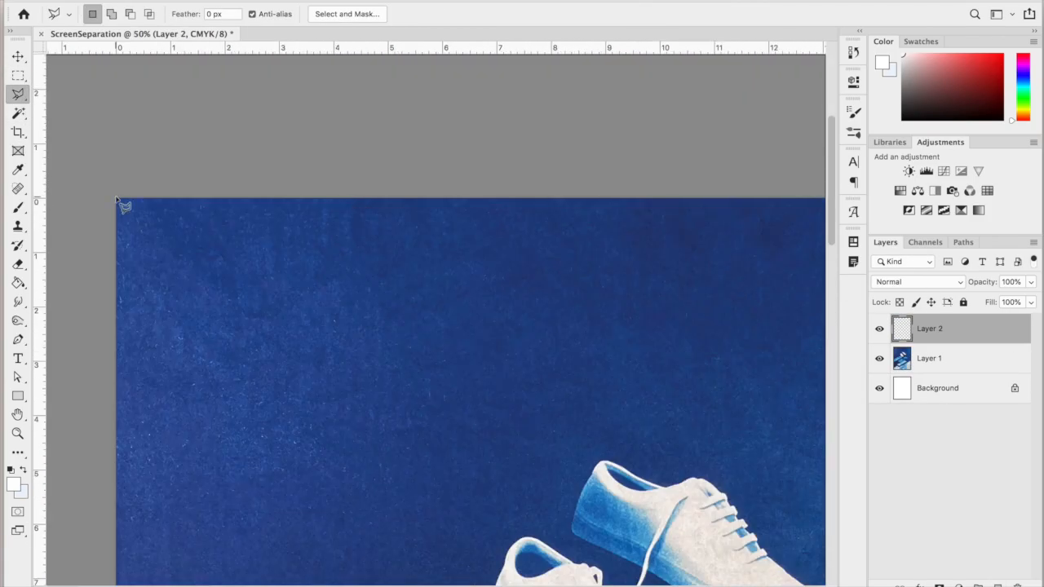
click(116, 198)
scroll(435, 320, right, 5)
scroll(741, 302, down, 9)
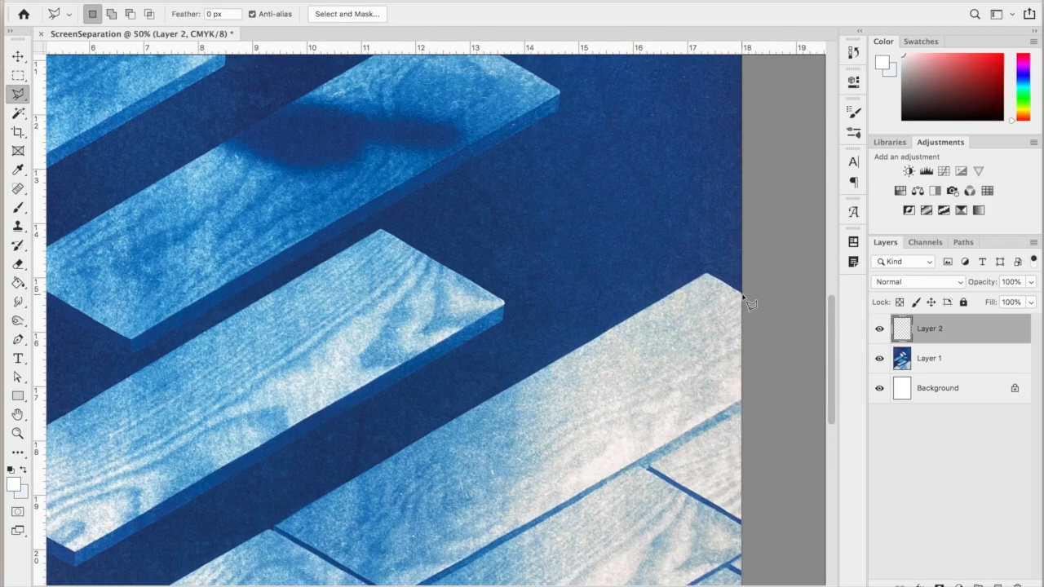
click(706, 275)
scroll(706, 275, left, 4)
click(350, 509)
scroll(320, 408, up, 3)
click(226, 423)
click(653, 179)
scroll(653, 179, right, 5)
click(370, 198)
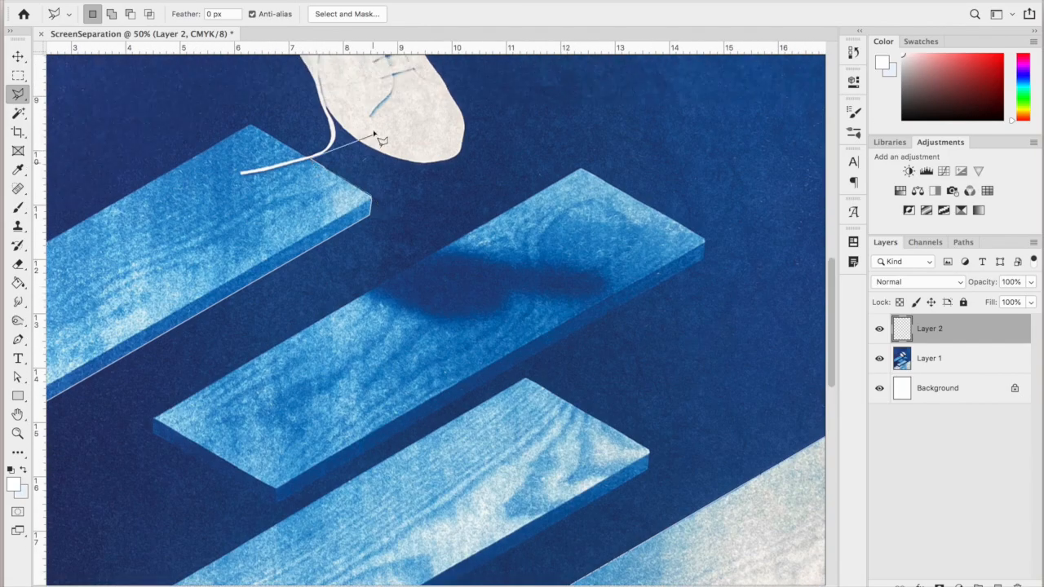
Continue the lasso outline past the front shoe's lace and around its toe.
scroll(335, 104, up, 4)
click(151, 438)
scroll(269, 137, down, 1)
click(320, 214)
click(375, 259)
click(575, 343)
click(651, 354)
click(717, 345)
click(789, 304)
click(806, 204)
Trace the lasso outline up the front shoe's laced side and over its tongue and ankle opening.
scroll(806, 196, up, 8)
click(734, 179)
click(652, 159)
scroll(545, 139, up, 3)
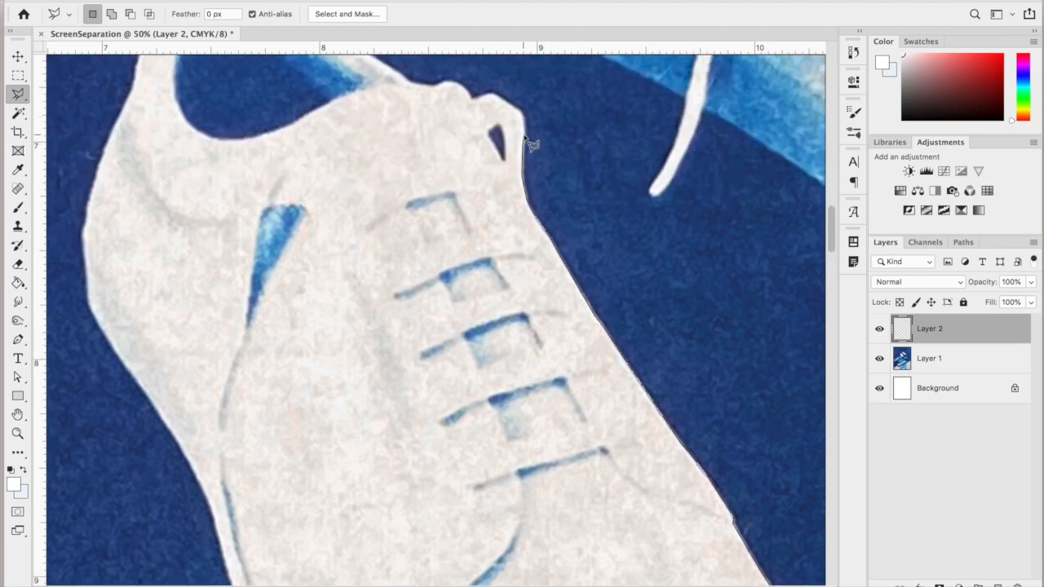
click(522, 115)
scroll(489, 97, up, 2)
click(471, 197)
click(432, 182)
click(368, 153)
click(269, 85)
click(173, 102)
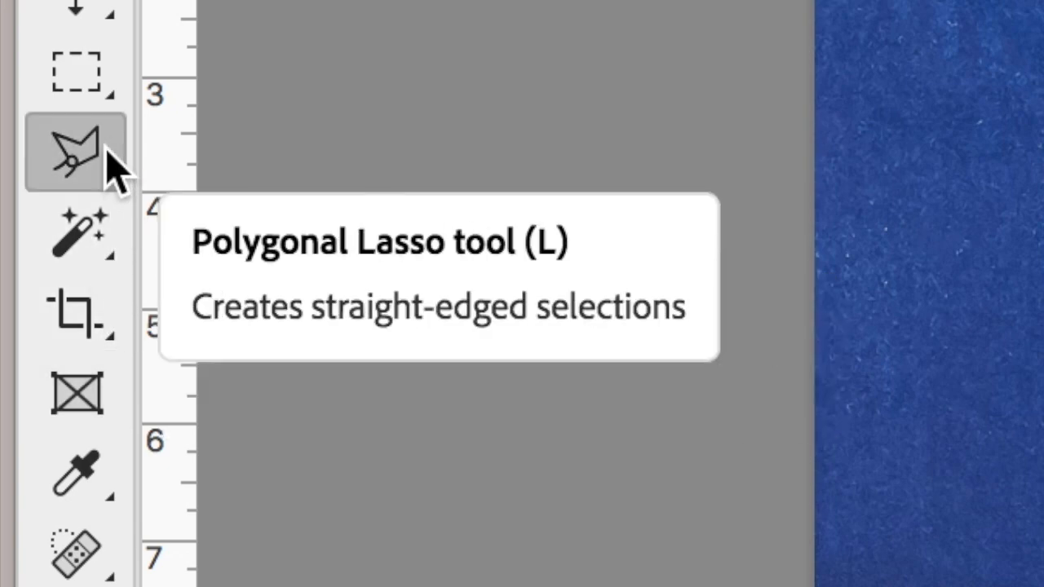
Trace the lasso outline around the front shoe's heel and down its outer side.
click(106, 153)
click(103, 258)
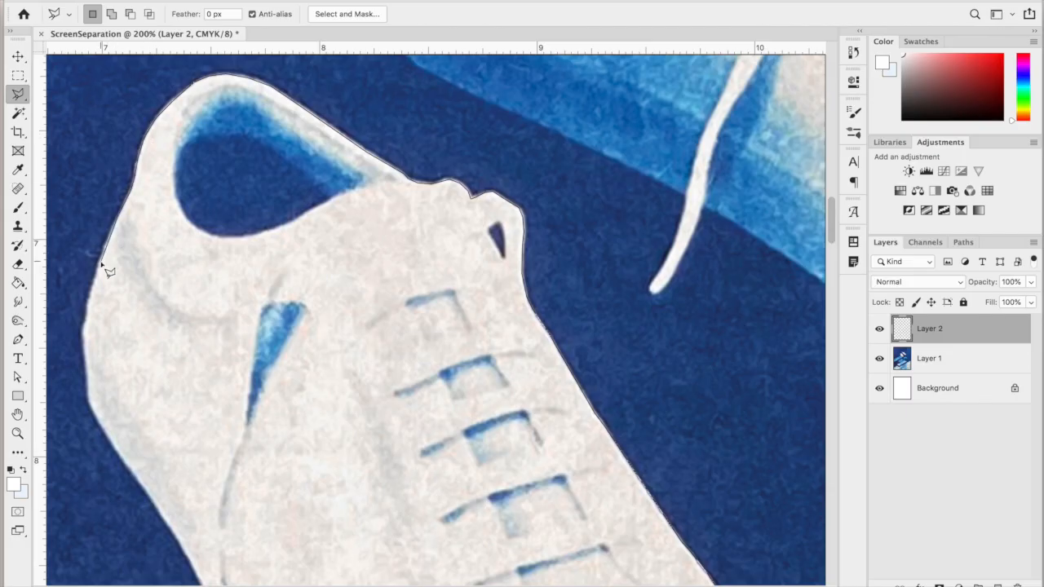
click(87, 325)
scroll(122, 342, down, 3)
click(238, 396)
click(256, 433)
click(268, 514)
scroll(261, 497, down, 2)
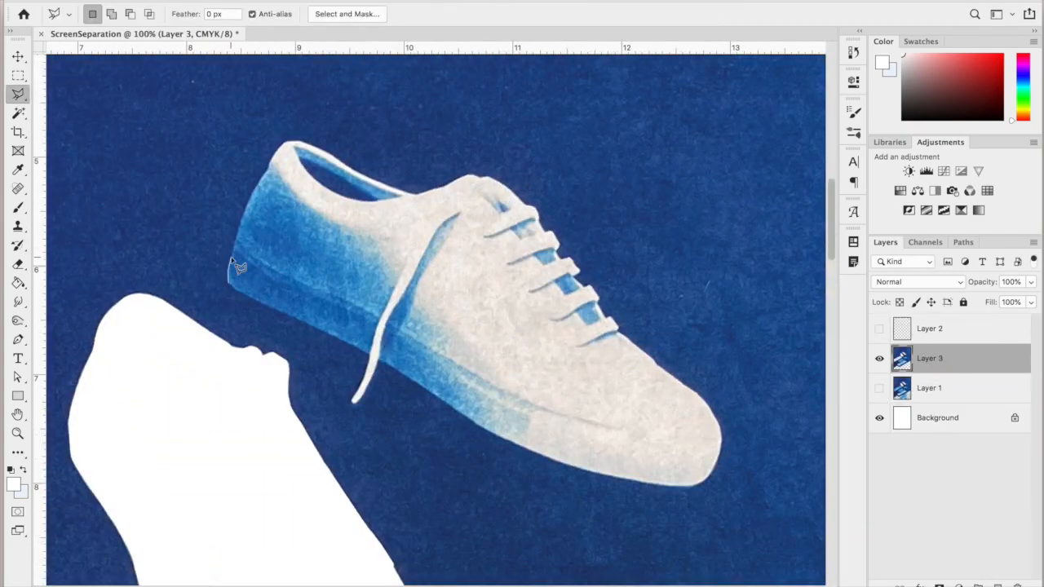
Outline the rear shoe and the shadowed middle plank on Layer 3 with the Polygonal Lasso.
click(285, 143)
click(401, 196)
click(481, 175)
click(536, 217)
click(558, 243)
click(577, 269)
click(590, 287)
click(617, 330)
click(656, 364)
click(719, 433)
click(695, 485)
click(522, 450)
click(364, 395)
click(304, 326)
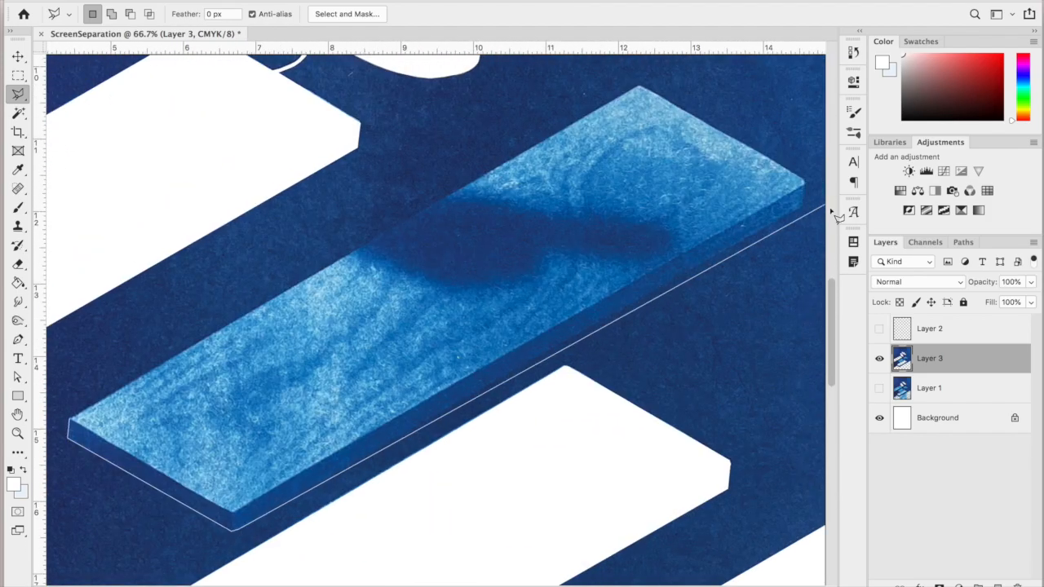
click(637, 87)
mouse_move(576, 140)
mouse_down()
mouse_move(645, 249)
mouse_move(428, 277)
mouse_up()
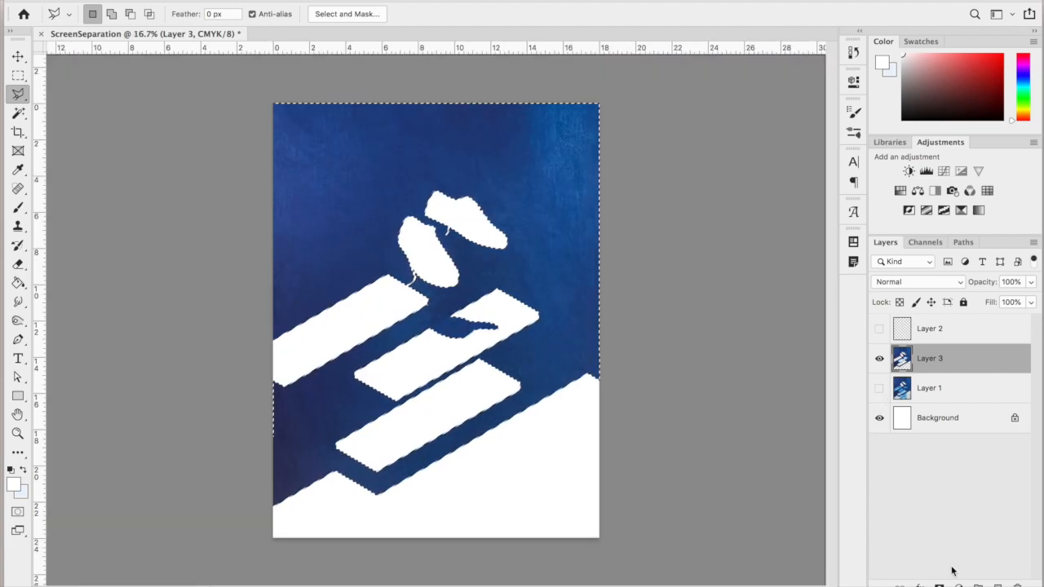
Add a Solid Color fill layer in deep blue over the selected background area.
click(958, 585)
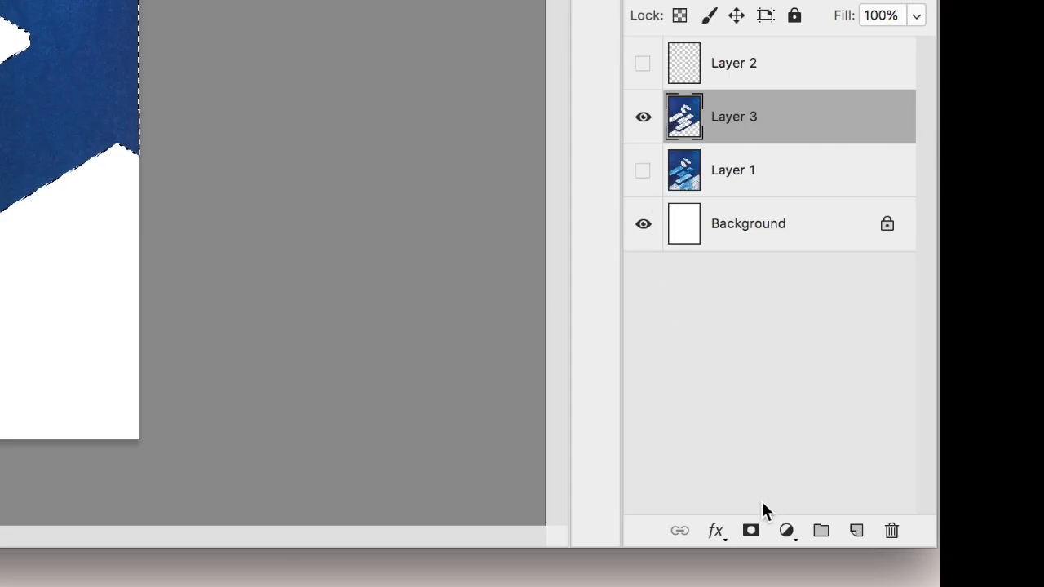
click(957, 585)
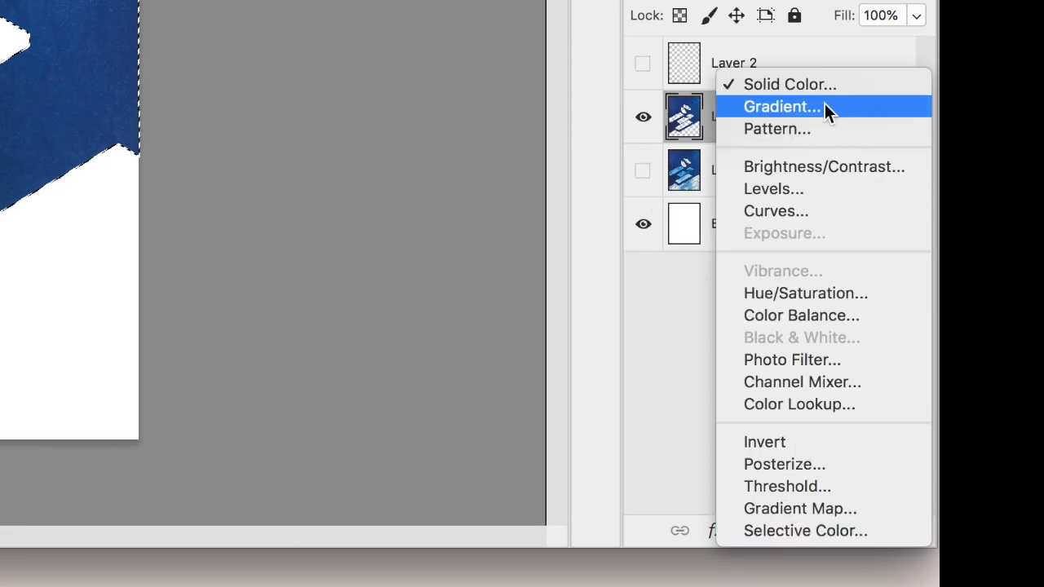
click(826, 86)
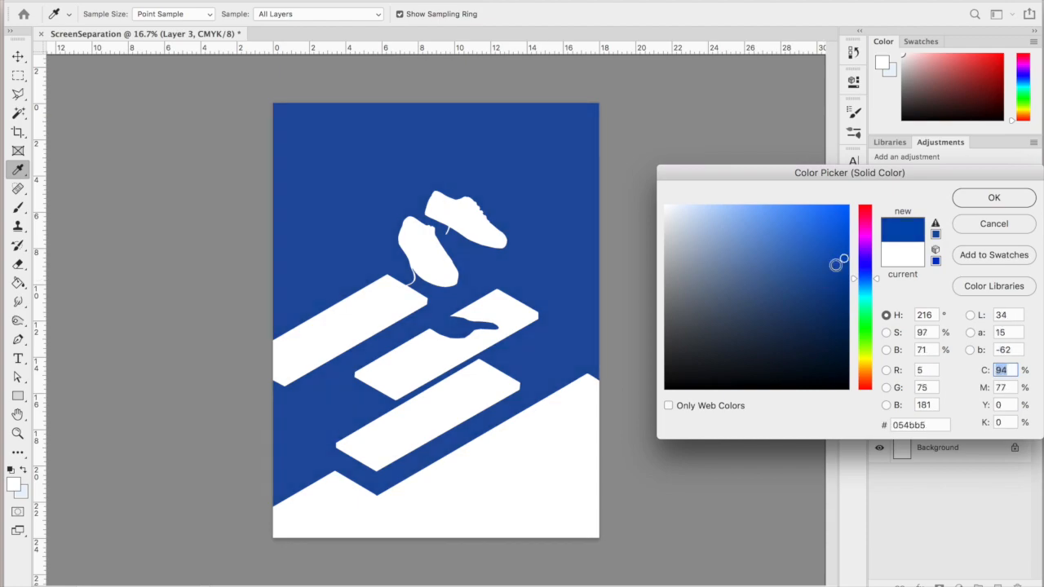
mouse_move(836, 265)
mouse_down()
mouse_move(838, 290)
mouse_move(850, 277)
mouse_up()
key(Return)
Hide the Color Fill 1 layer and load a selection of the cut-out areas from Layer 3.
click(879, 359)
click(878, 359)
click(879, 359)
click(902, 388)
super+click(902, 388)
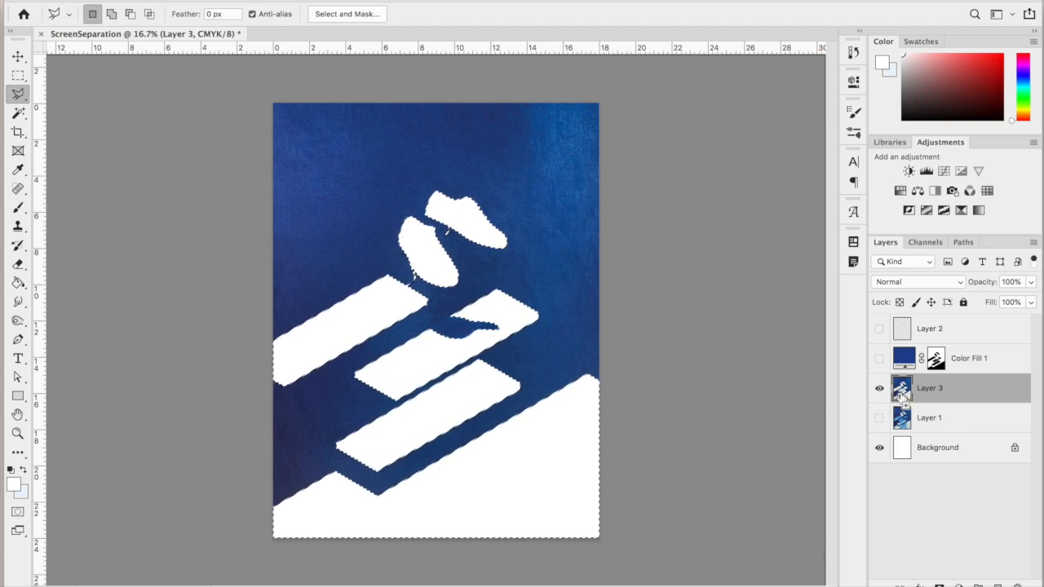
Fill the selected cut-out areas with a linear blue Gradient fill layer and lasso around the front shoe on Layer 1.
click(961, 584)
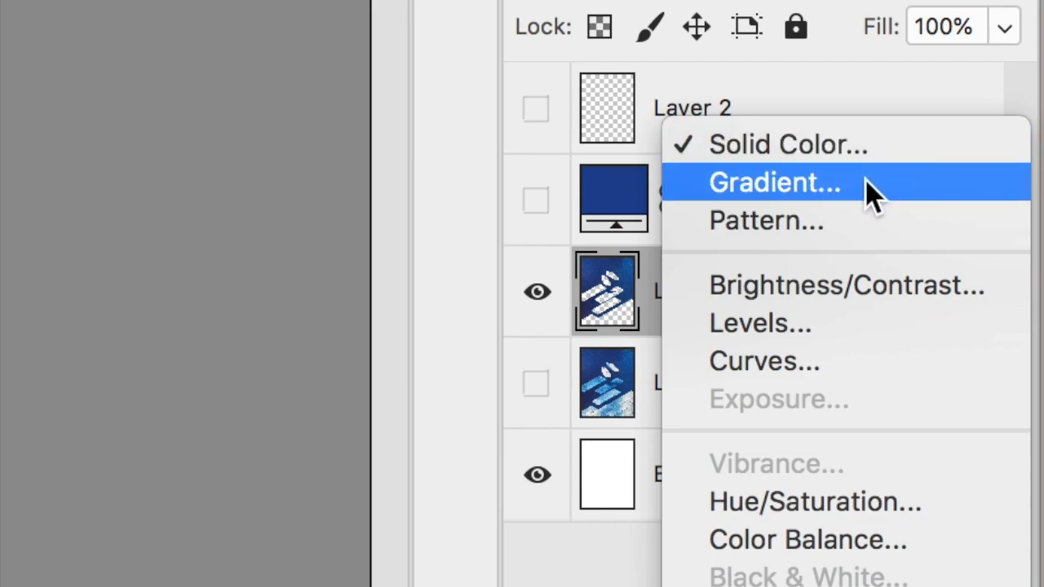
click(865, 180)
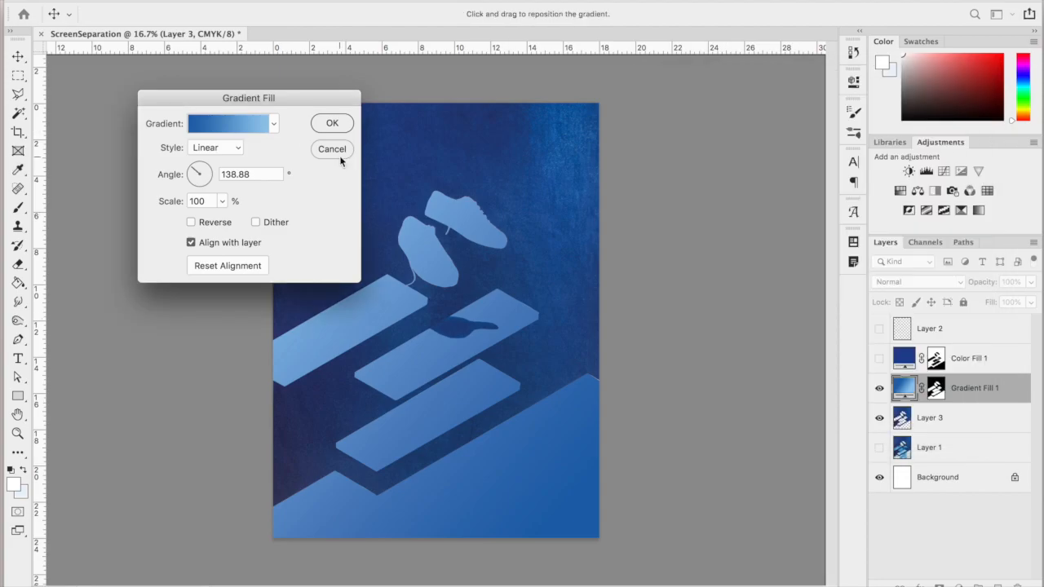
click(199, 173)
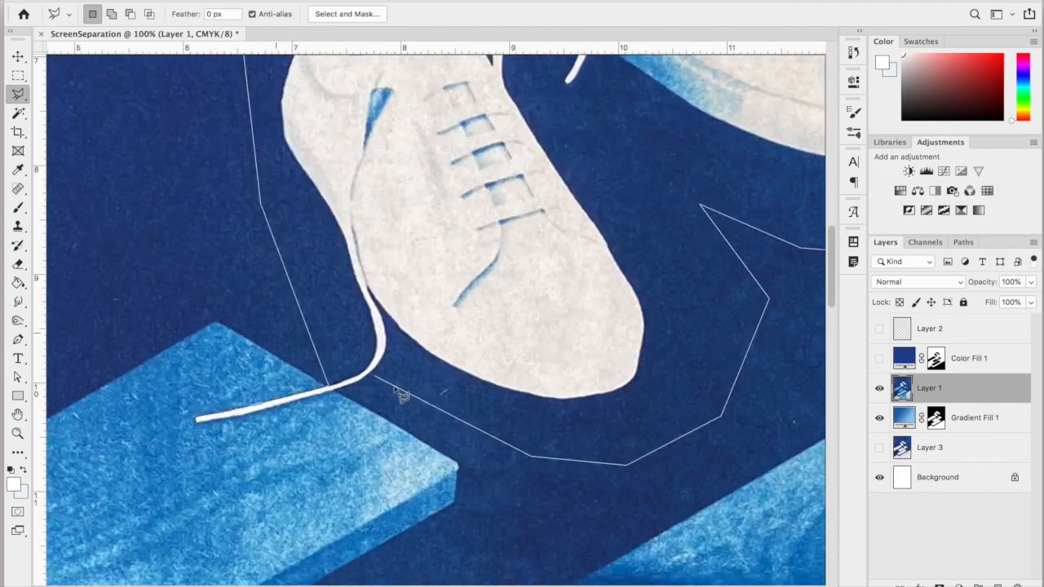
click(405, 375)
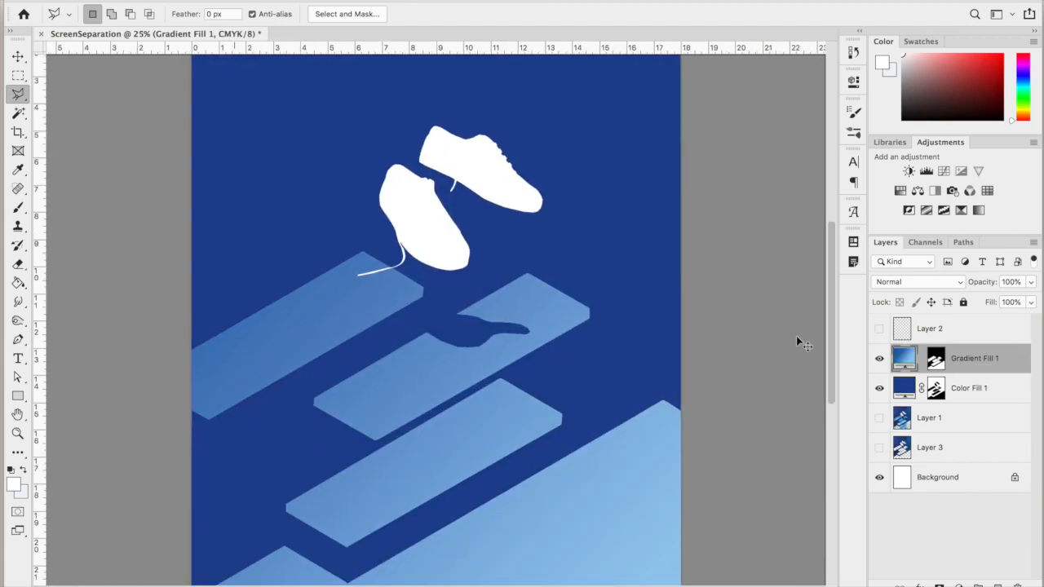
Set the blend mode of the Color Fill 1 layer to Multiply.
key(super+plus)
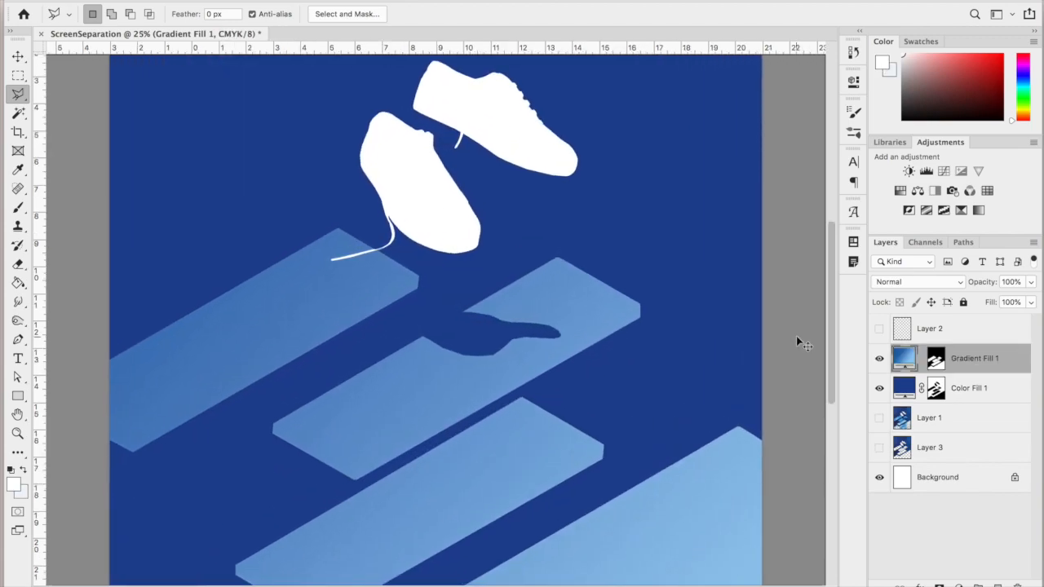
click(953, 393)
click(927, 286)
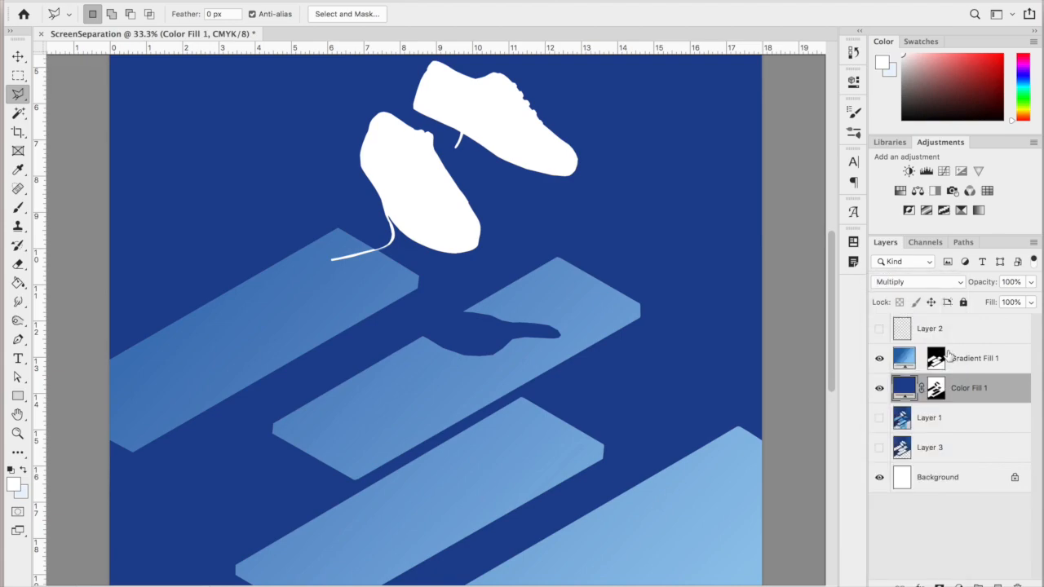
Load the mask of the Gradient Fill 1 layer as a selection around the planks.
click(958, 362)
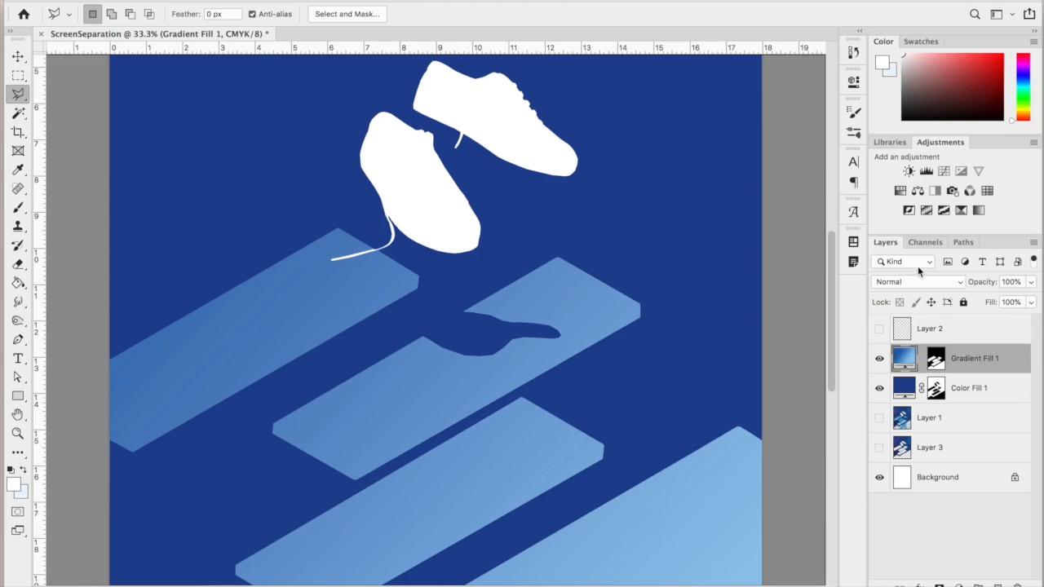
key(ctrl+plus)
key(ctrl+plus)
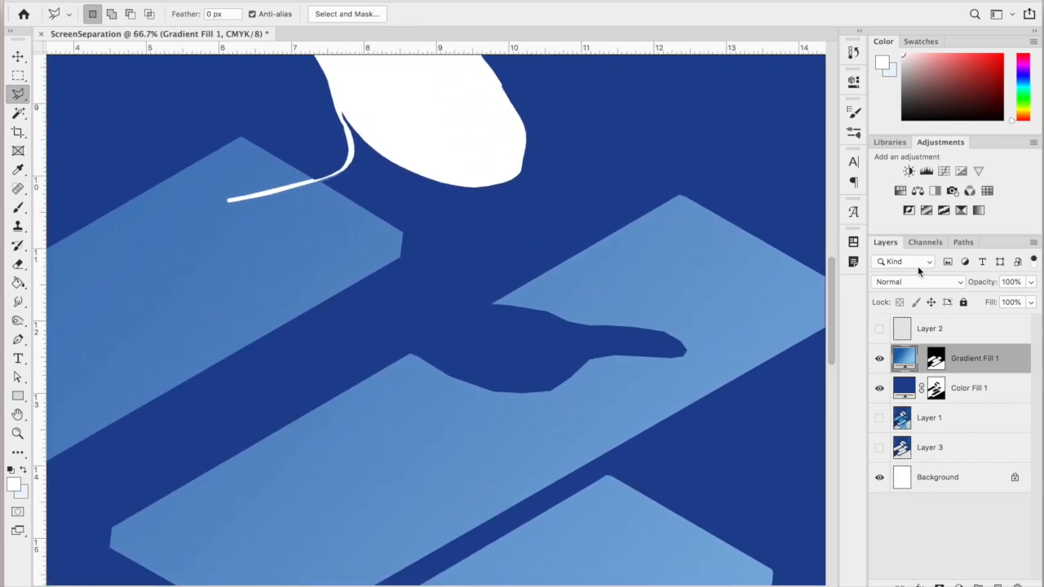
ctrl+click(936, 364)
key(ctrl+minus)
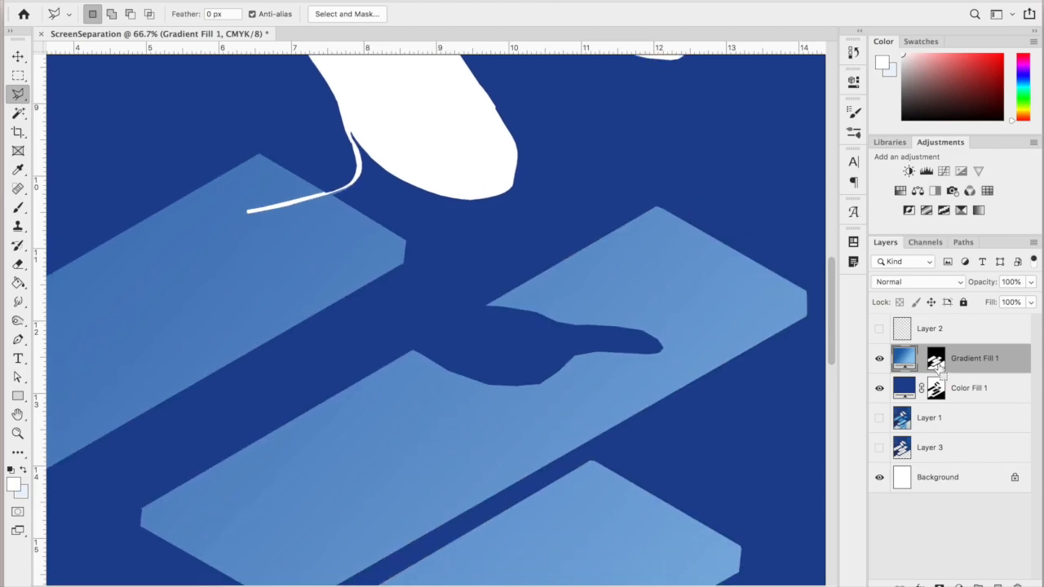
key(ctrl+minus)
scroll(530, 368, down, 5)
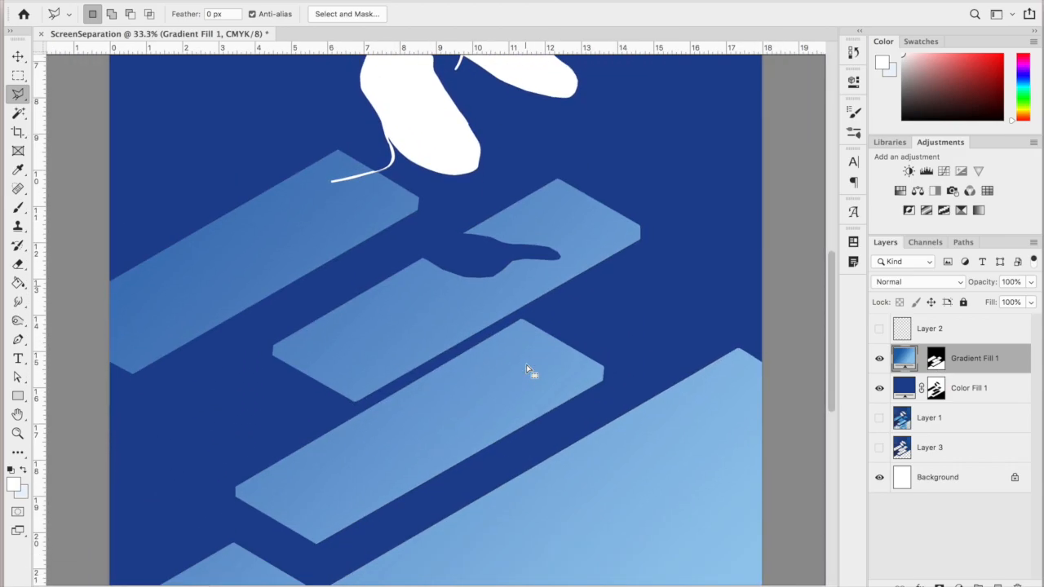
scroll(527, 366, up, 4)
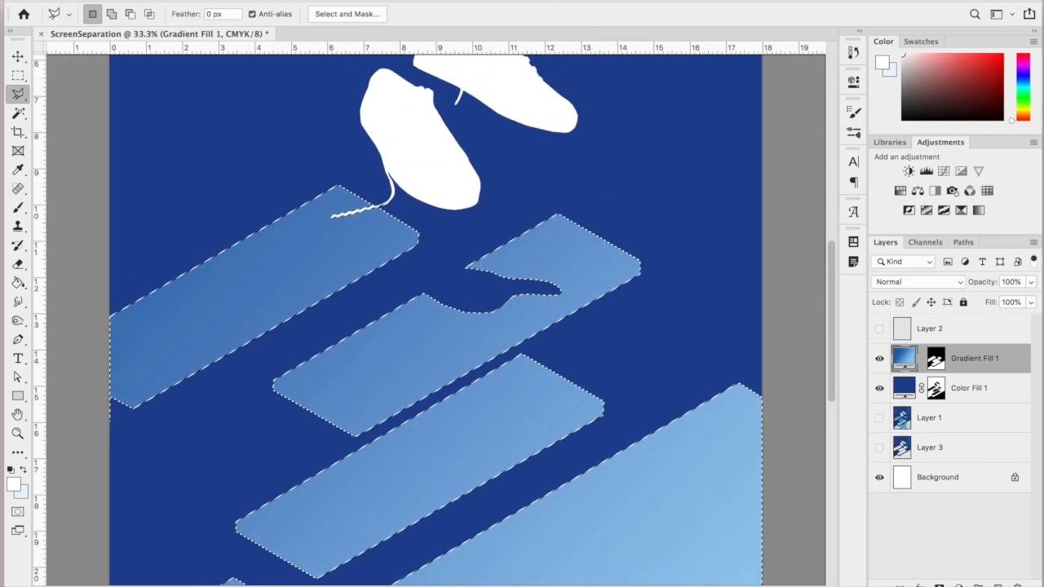
Expand the plank selection by 5 pixels.
click(318, 1)
mouse_move(349, 183)
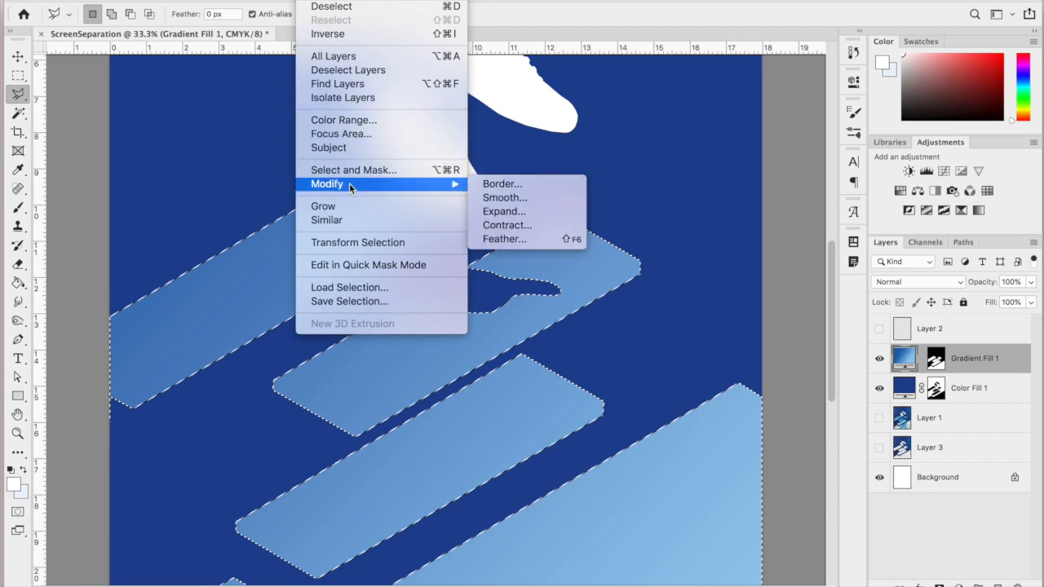
click(512, 211)
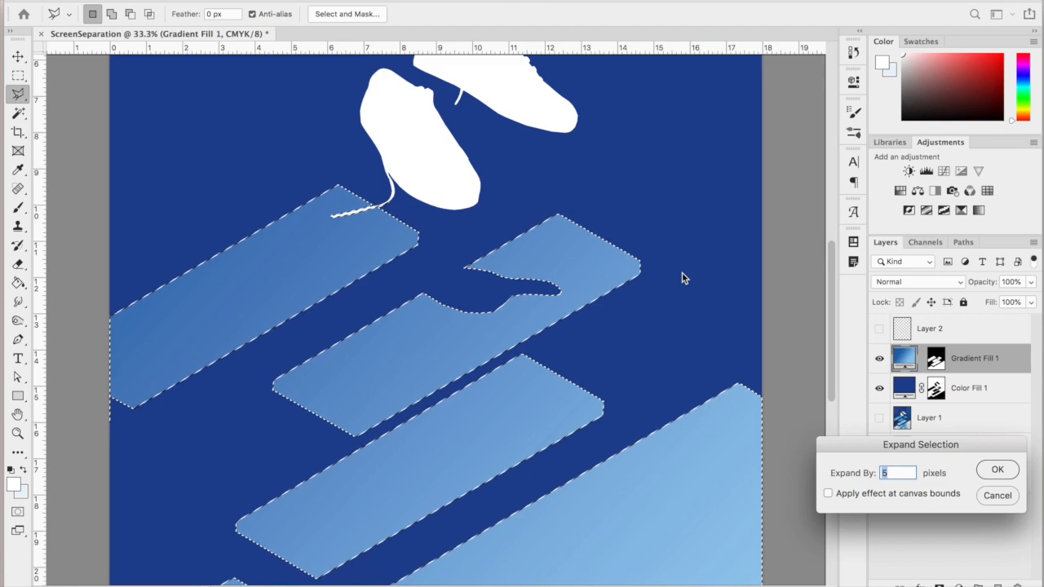
key(Return)
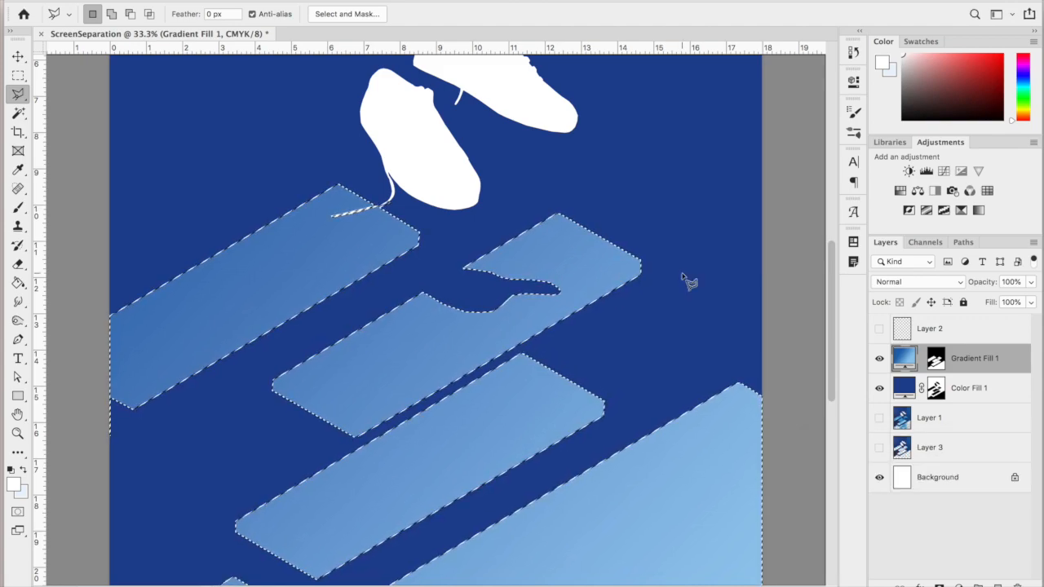
Expand the plank selection again, this time by 10 pixels.
key(super+plus)
key(super+plus)
key(super+plus)
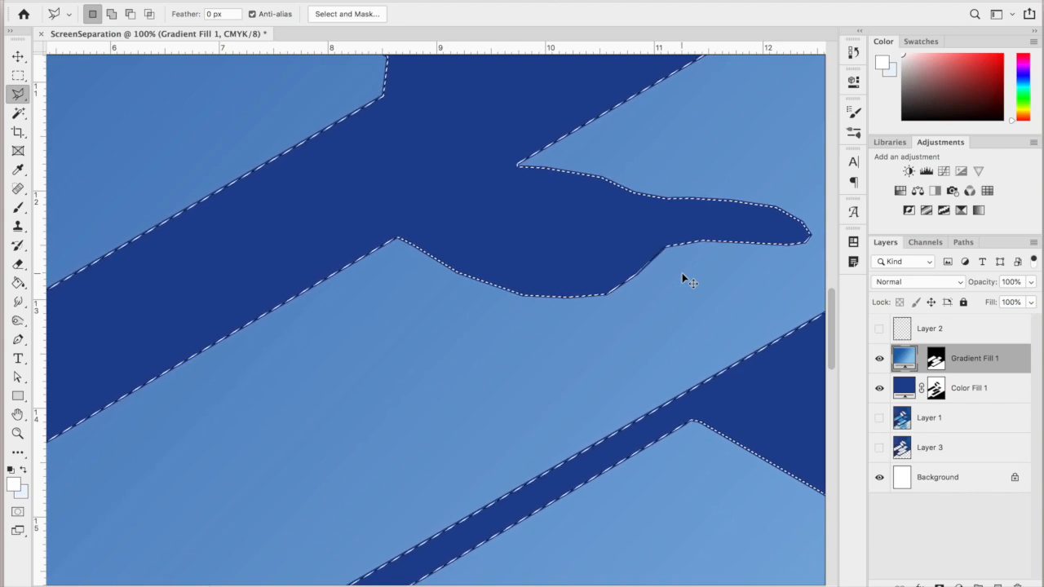
click(317, 0)
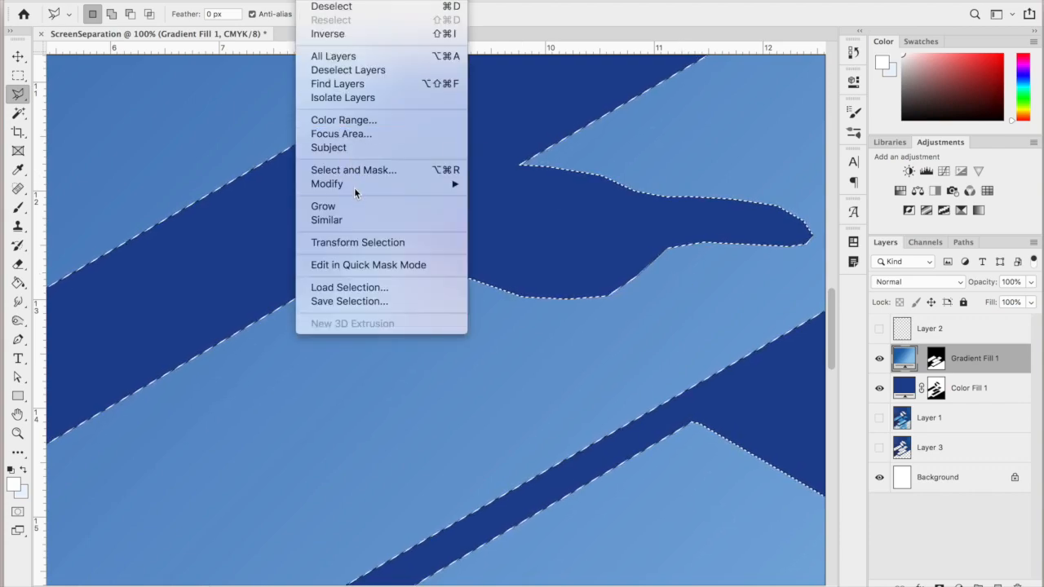
mouse_move(355, 189)
click(540, 210)
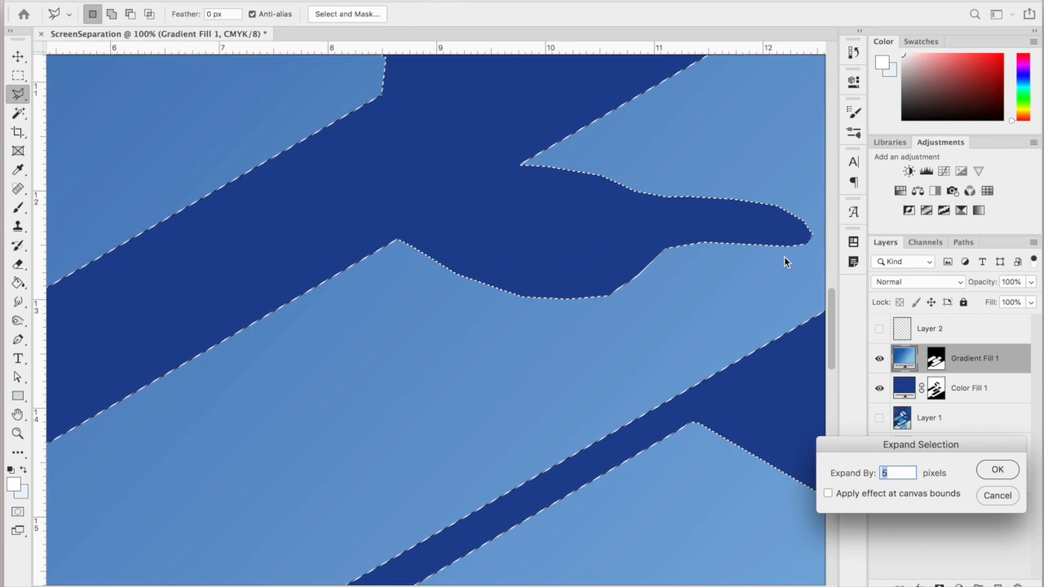
text(10)
key(Return)
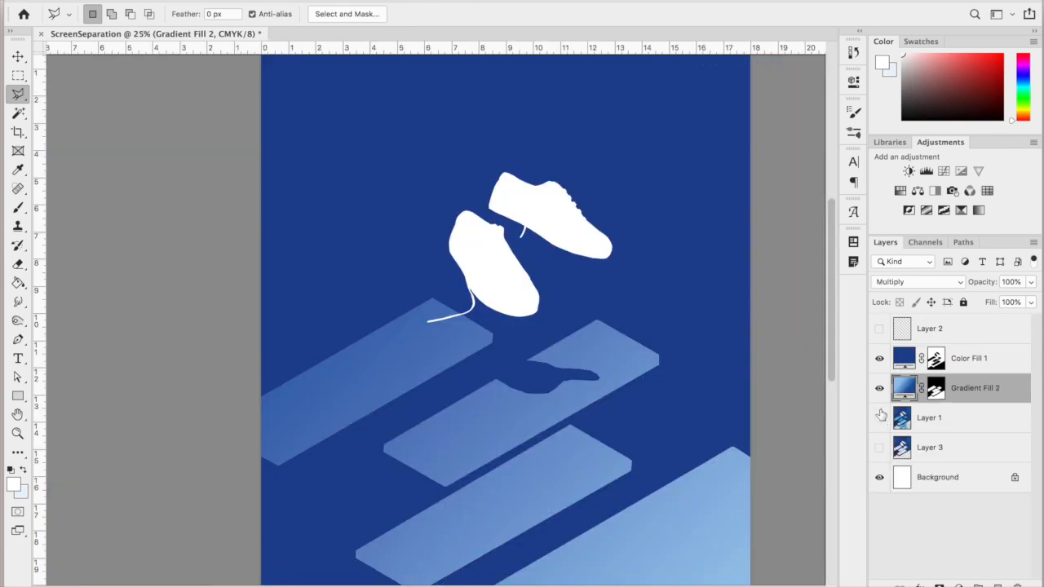
Select the Color Fill 1 layer and open its blend mode options.
key(super+minus)
key(super+minus)
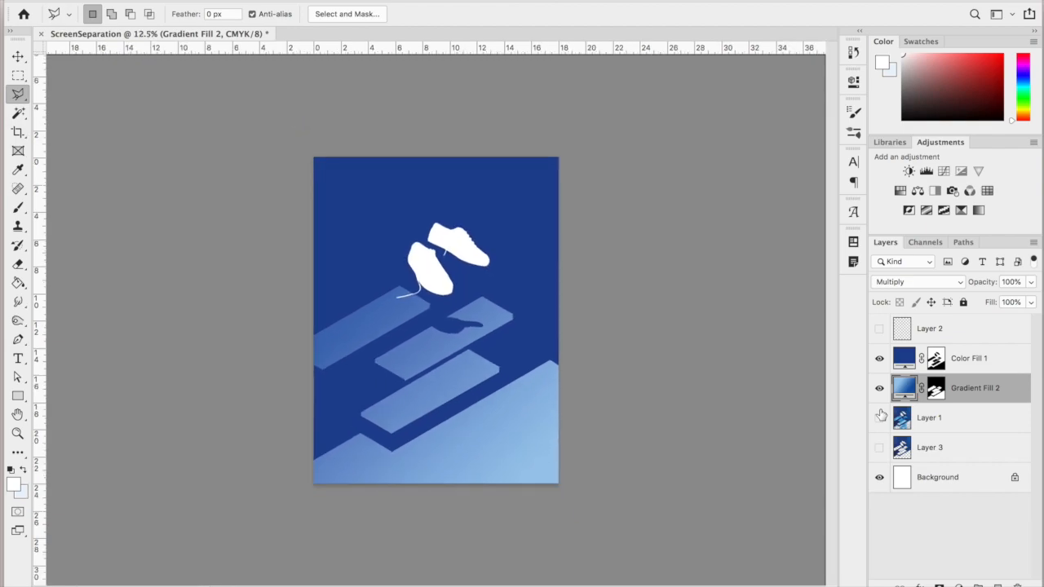
key(super+plus)
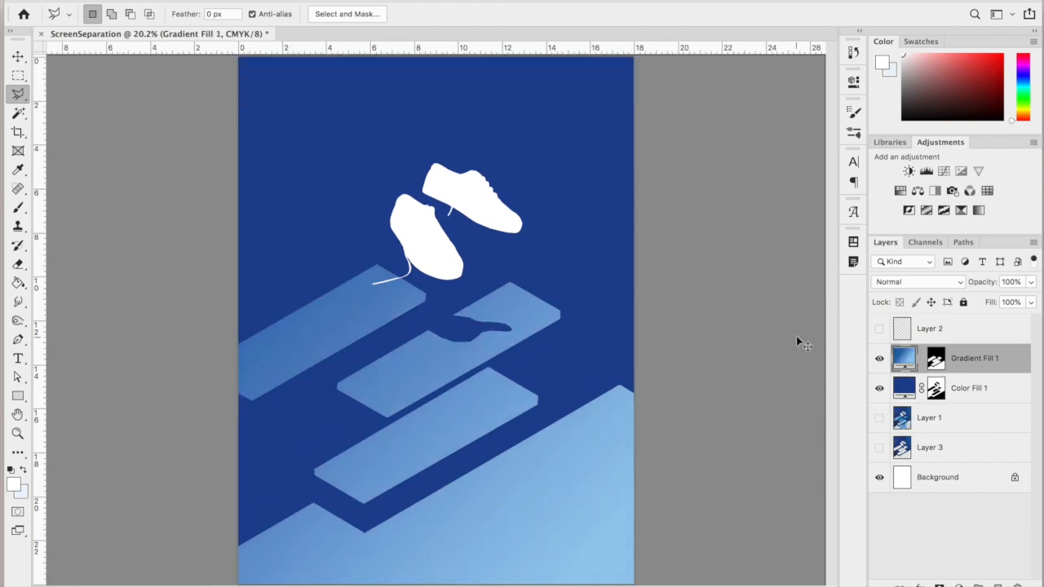
key(super+plus)
key(super+plus)
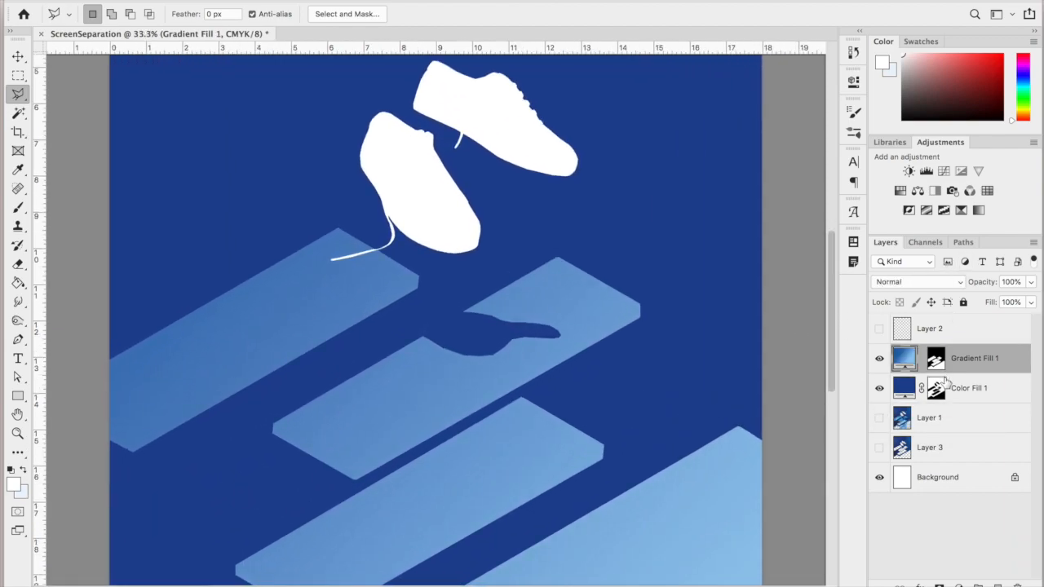
click(956, 393)
click(928, 282)
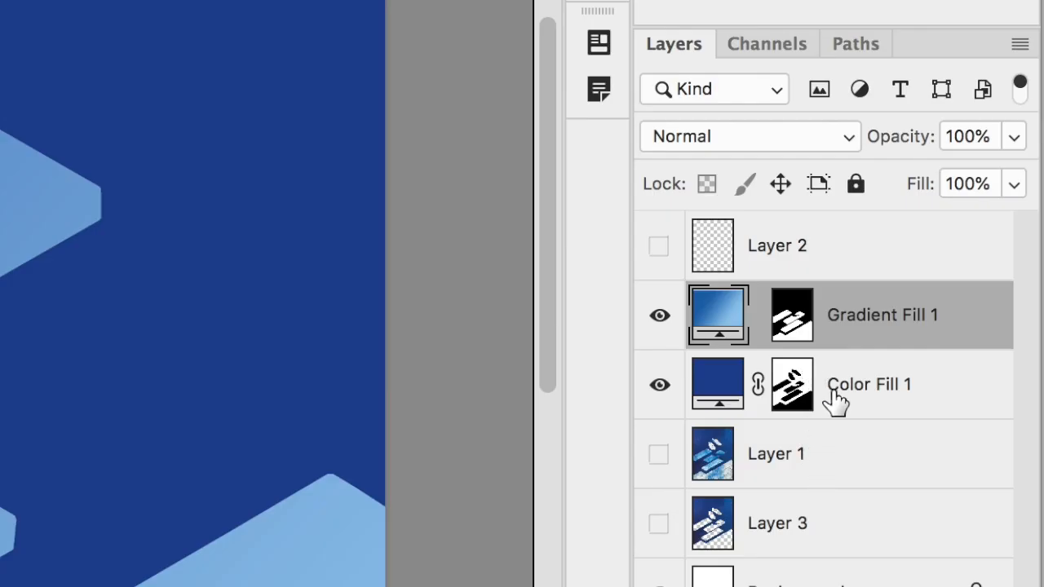
click(832, 402)
click(771, 144)
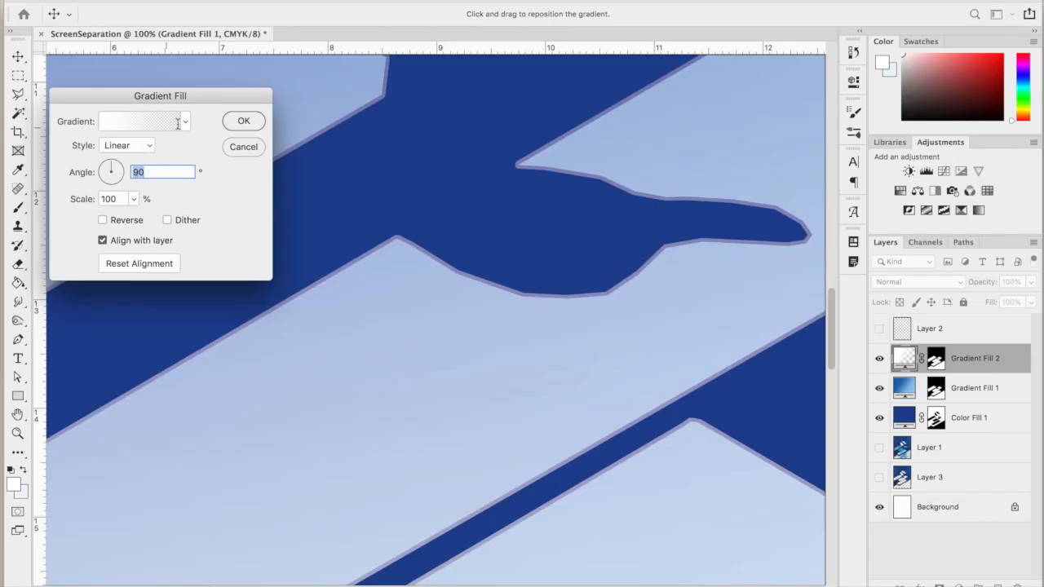
Browse the gradient presets for the new Gradient Fill layer and move Gradient Fill 1 below Color Fill 1.
click(184, 121)
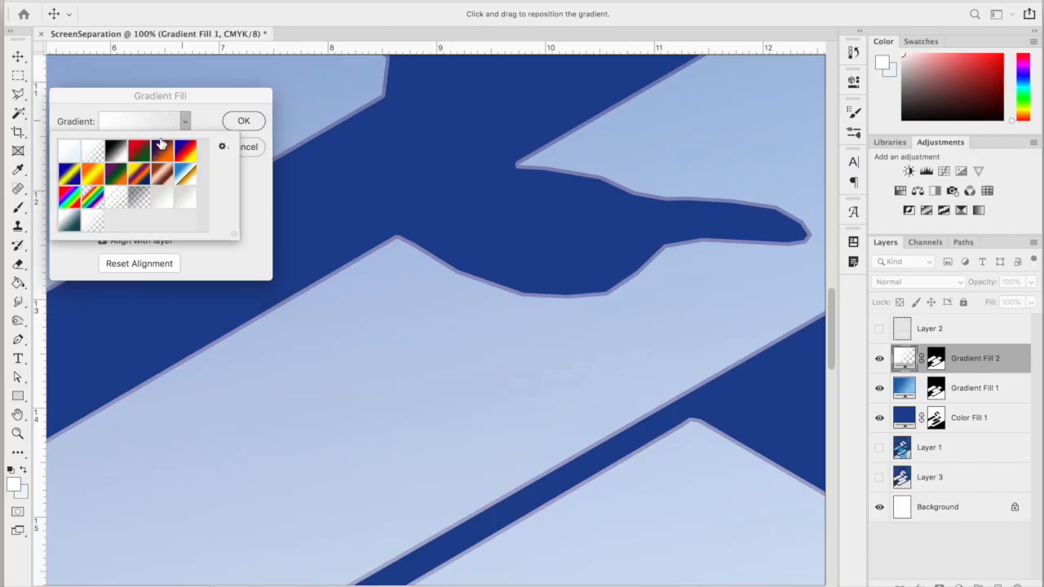
click(198, 109)
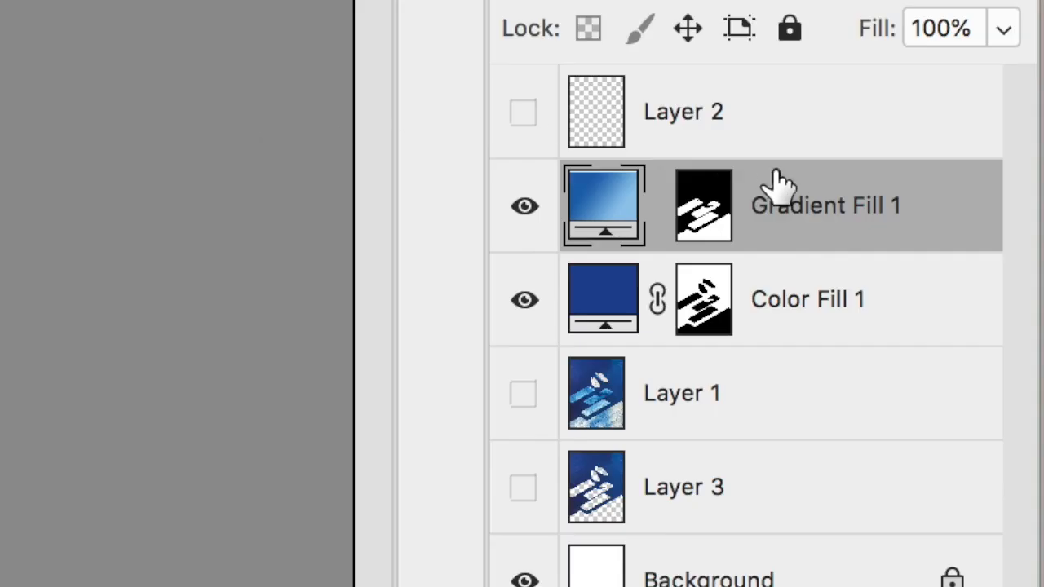
drag(779, 183, 791, 303)
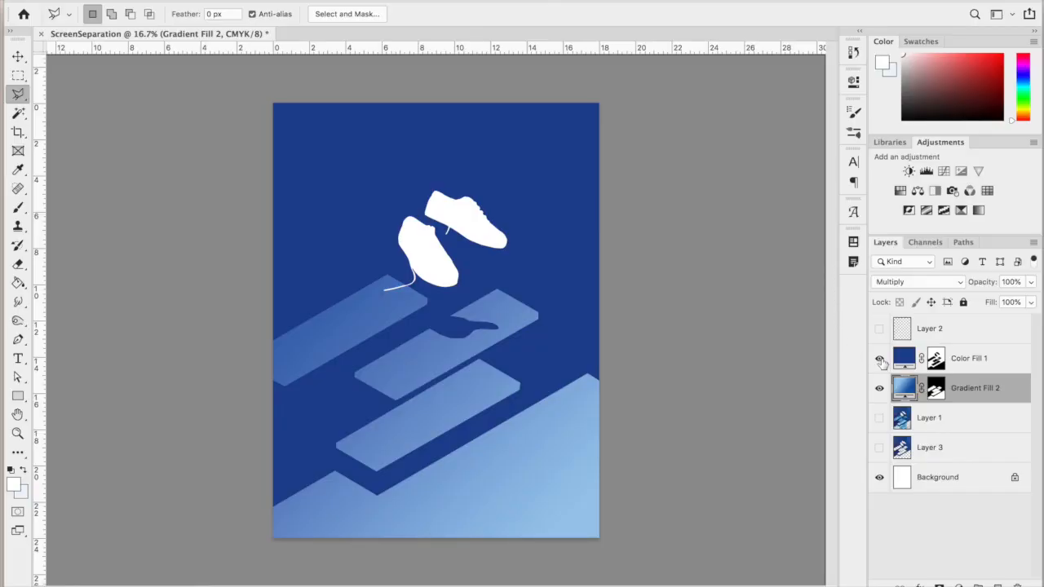
Hide the Color Fill 1 and Gradient Fill 2 layers, and show and select Layer 1.
click(879, 359)
click(878, 388)
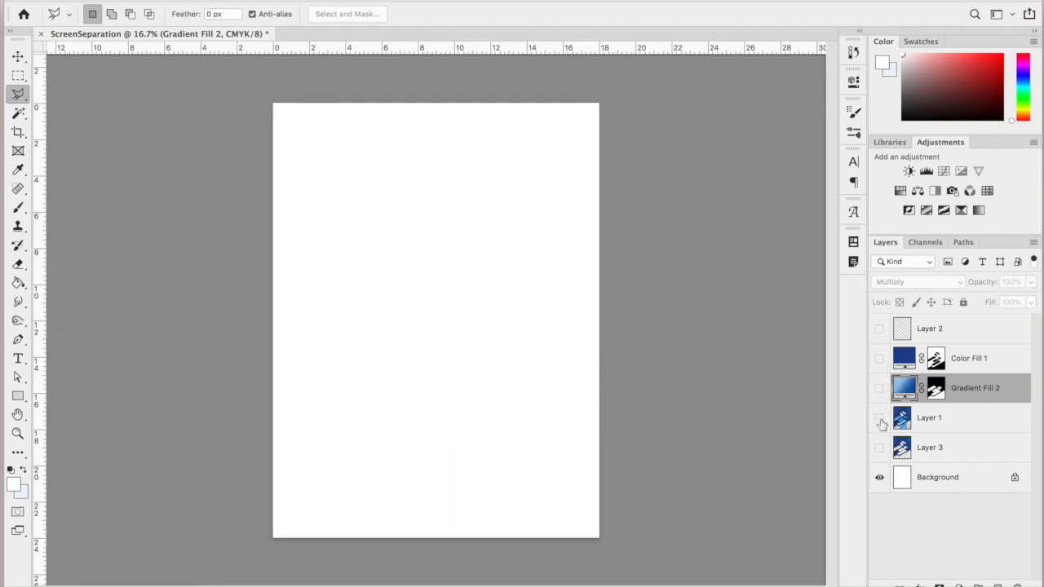
click(879, 417)
click(912, 419)
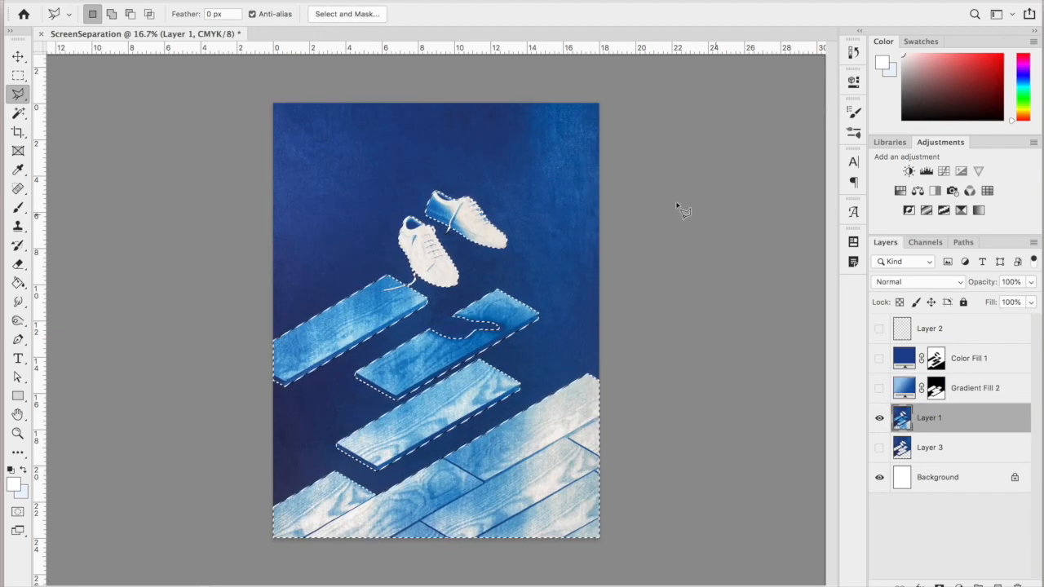
Copy the selected shoes and planks into a new 5400 x 7200 pixel CMYK document at 300 pixels/inch.
key(ctrl+c)
key(ctrl+n)
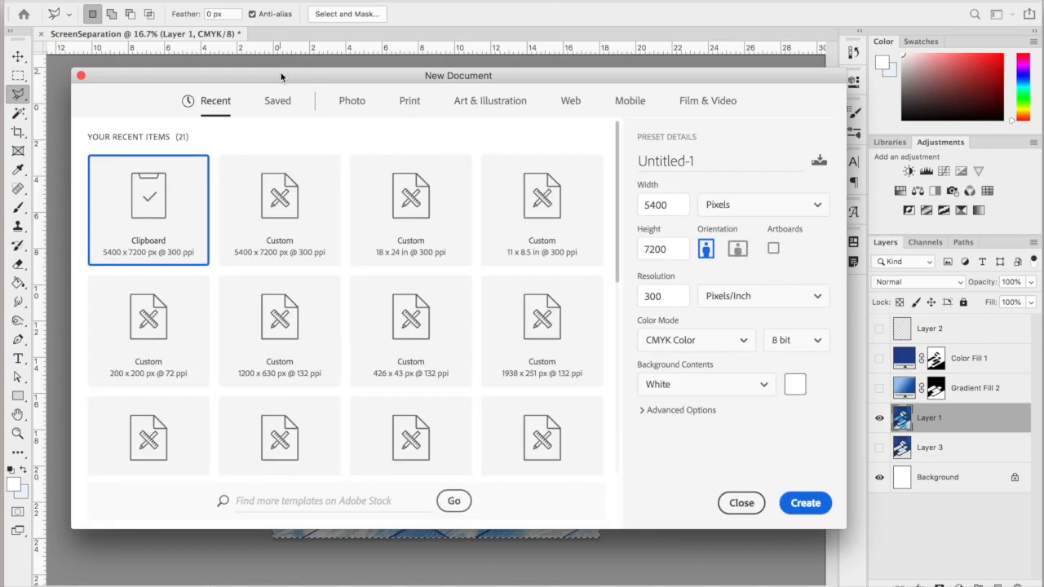
key(Return)
key(ctrl+v)
Convert the new document to Grayscale mode and flatten its layers.
click(196, 2)
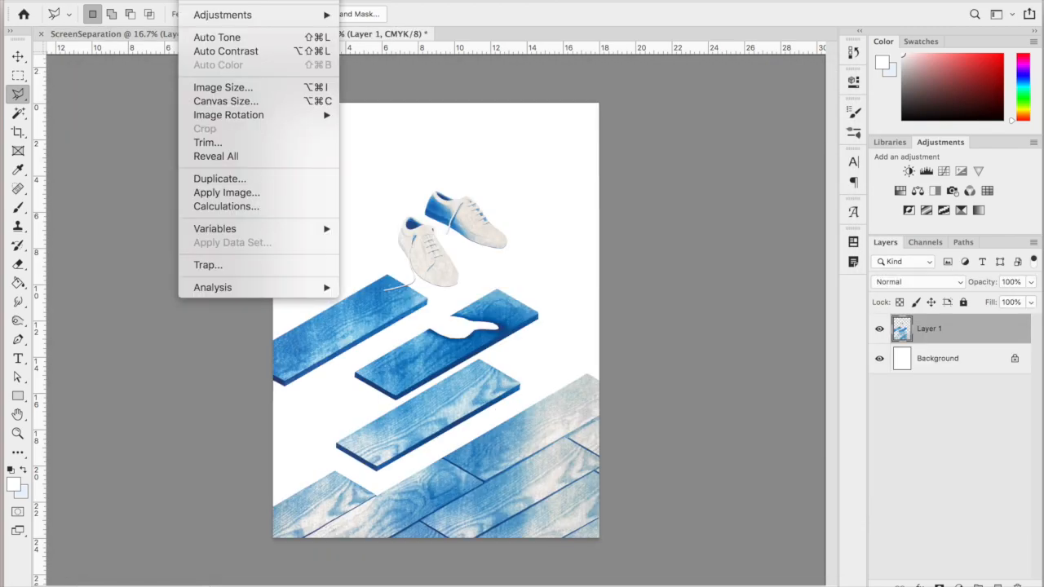
mouse_move(196, 2)
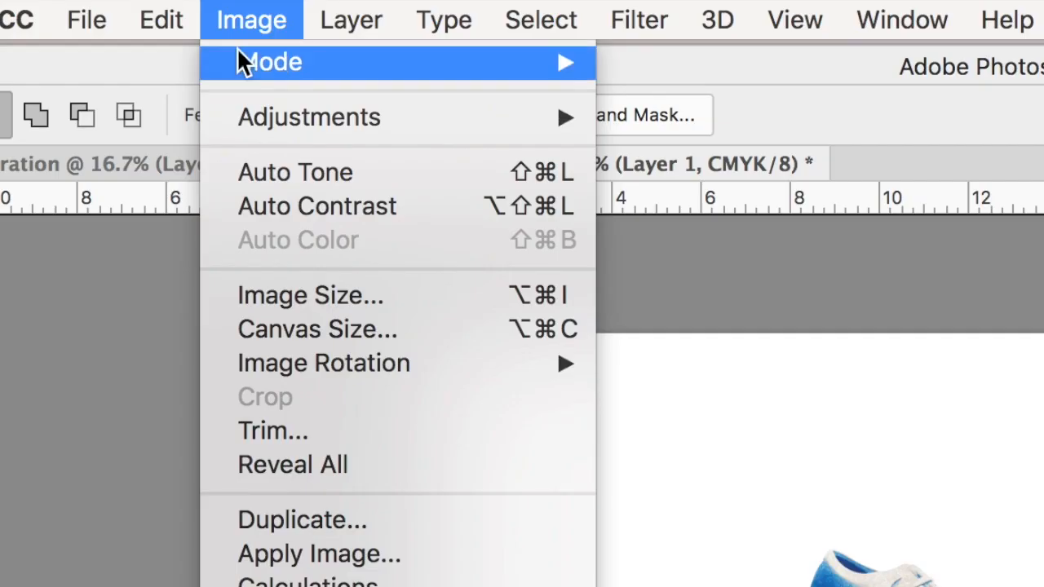
click(693, 110)
key(Return)
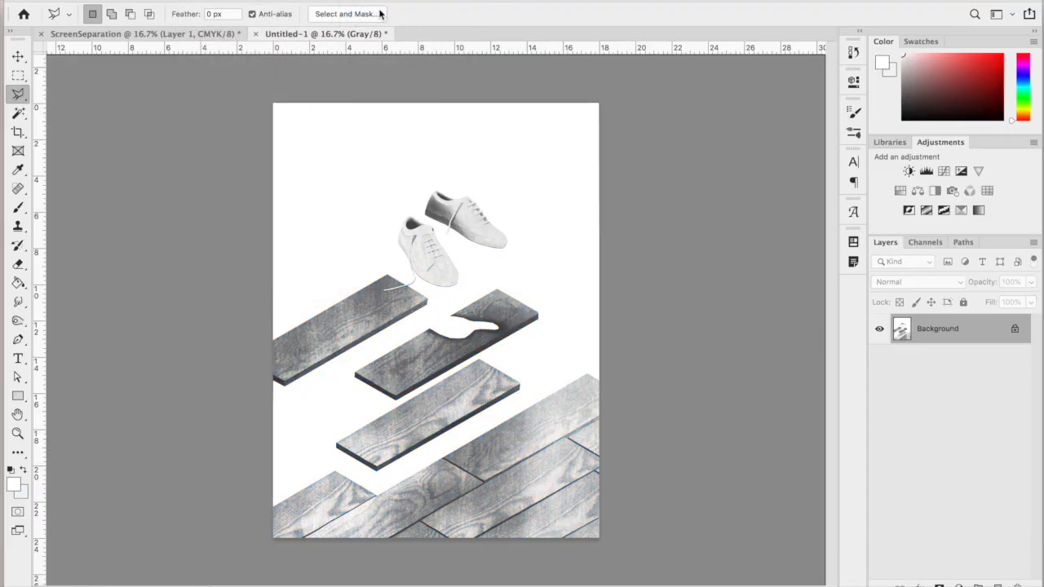
Convert the image to a 300 pixels/inch Bitmap using a round Halftone Screen at 35 lines/inch and 35 degrees.
click(196, 1)
mouse_move(196, 1)
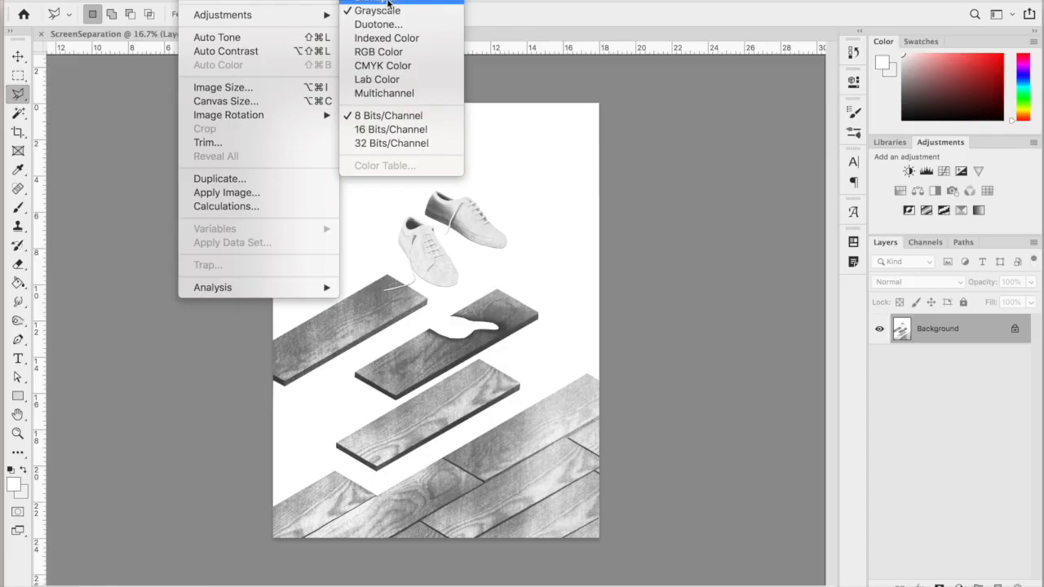
click(387, 2)
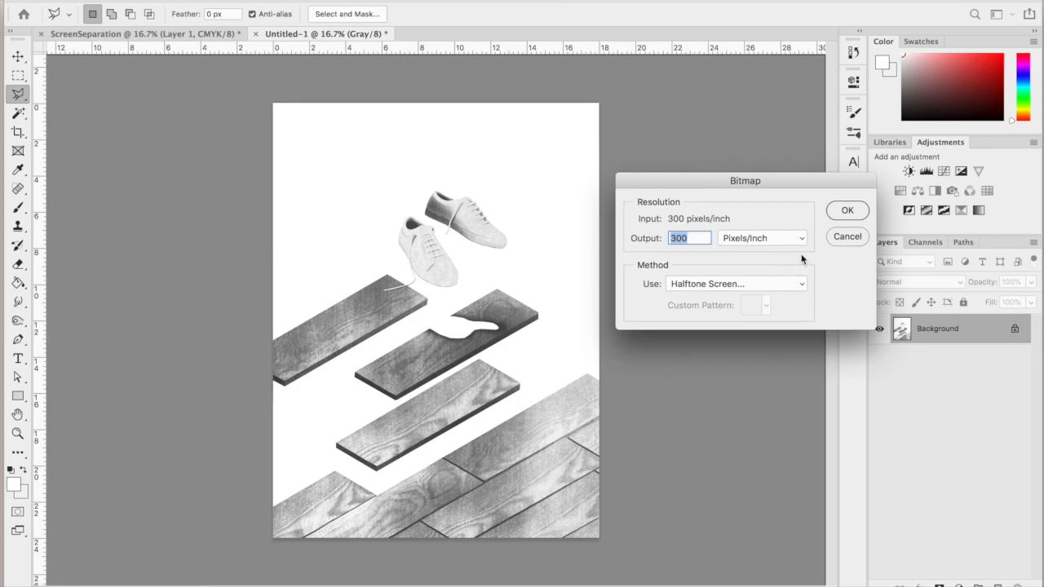
click(847, 209)
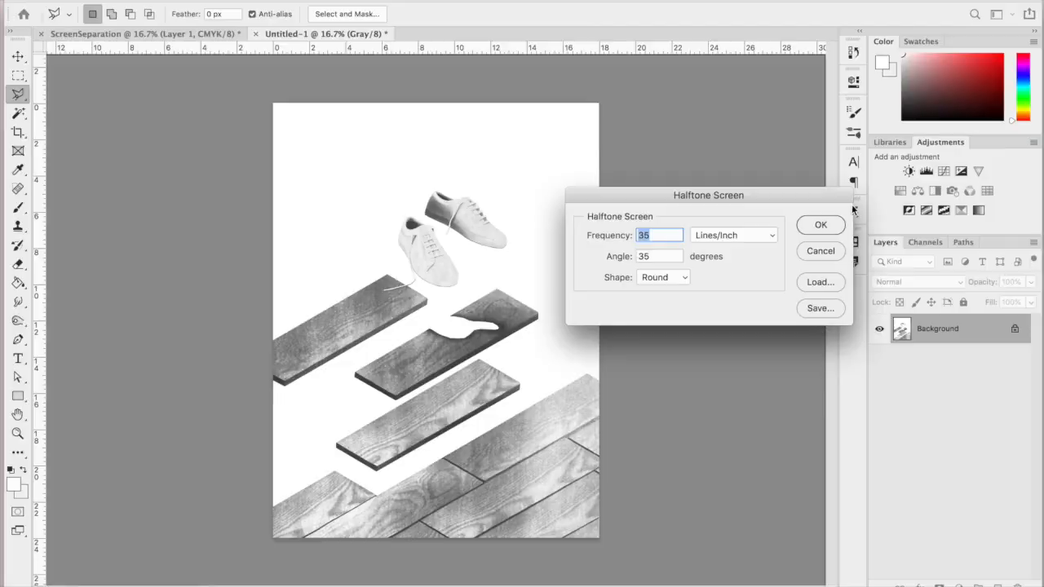
key(Return)
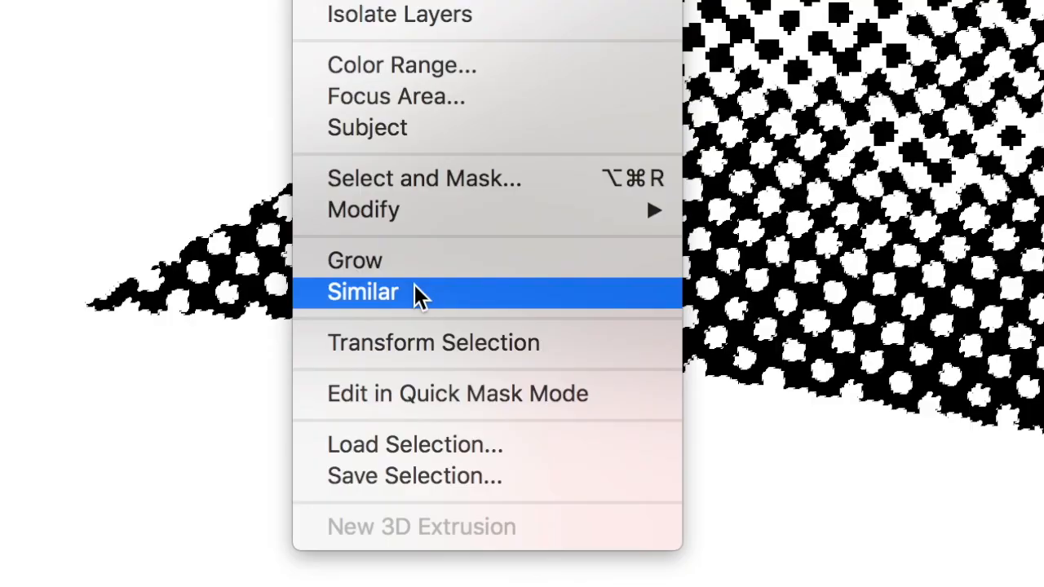
Extend the halftone selection on Layer 4 to all similar pixels and add a blue Solid Color fill layer from it.
click(351, 221)
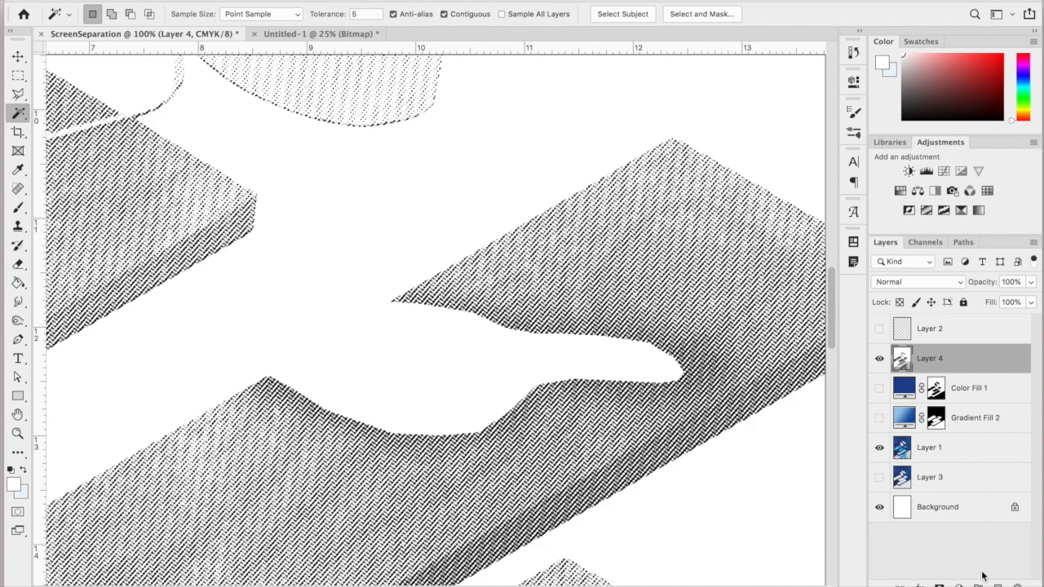
click(959, 584)
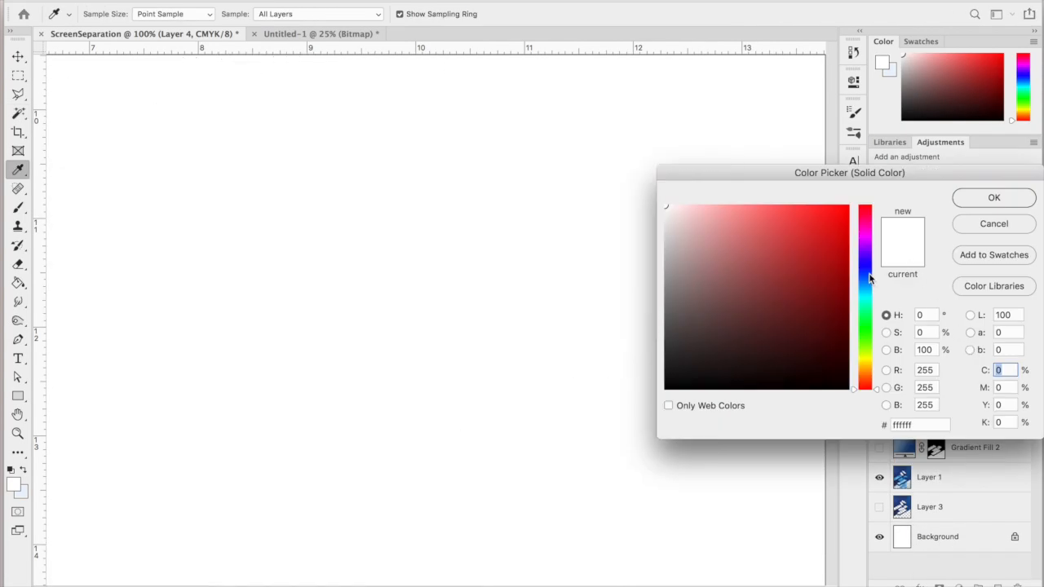
click(870, 274)
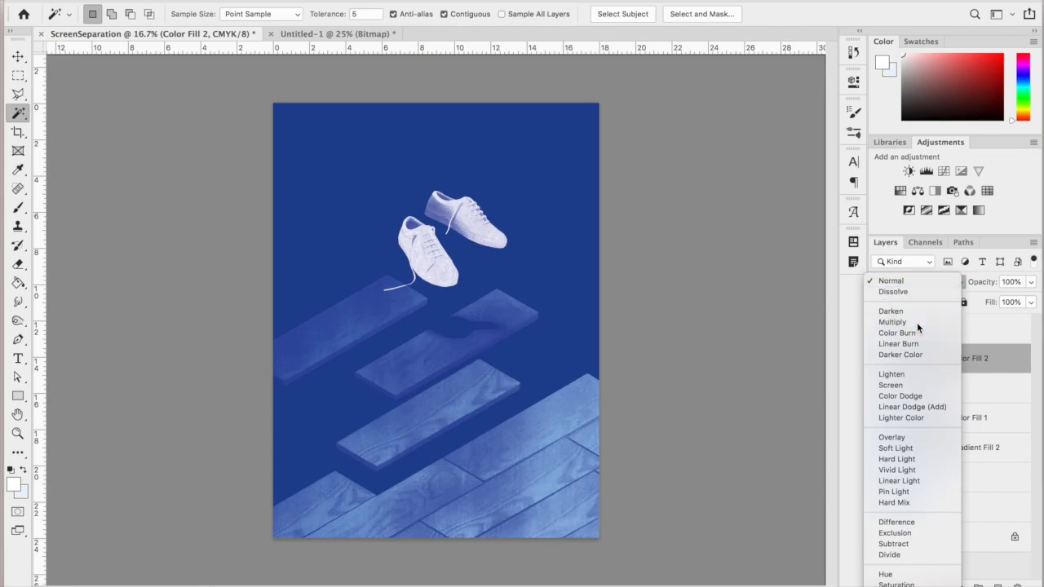
Set the Color Fill 2 layer's blend mode to Multiply and move Layer 4 below the fill layers.
click(916, 323)
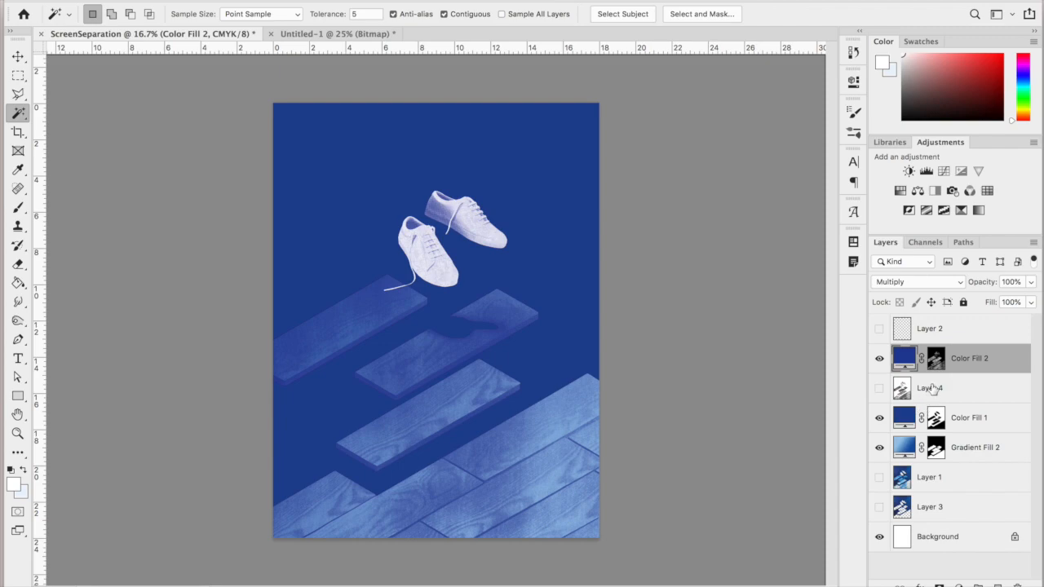
drag(948, 392, 946, 492)
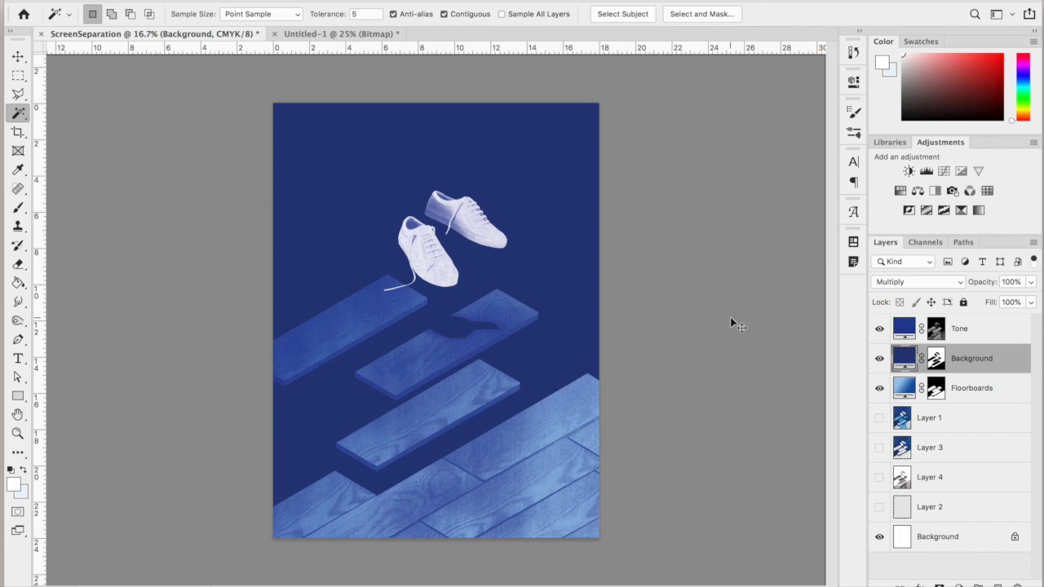
Group the Tone, Background and Floorboards fill layers together.
key(ctrl+g)
Try to scale the grouped artwork down about its center to leave a white margin around it on the page.
key(ctrl+t)
drag(600, 103, 578, 149)
drag(539, 207, 537, 196)
key(Return)
key(w)
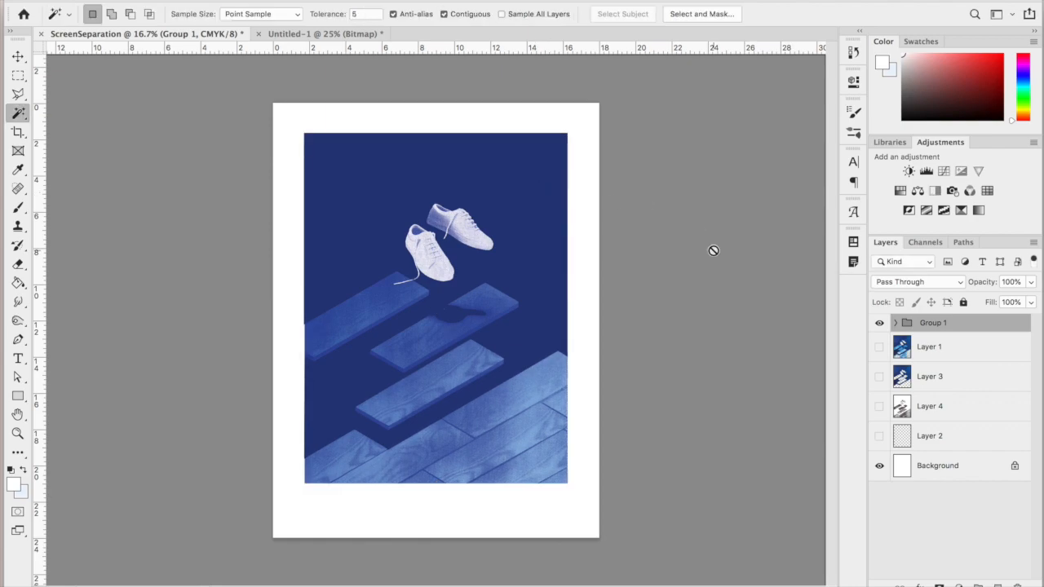
key(ctrl+z)
Try to enlarge the canvas to 22 x 36 inches around the artwork.
key(ctrl+alt+c)
text(22)
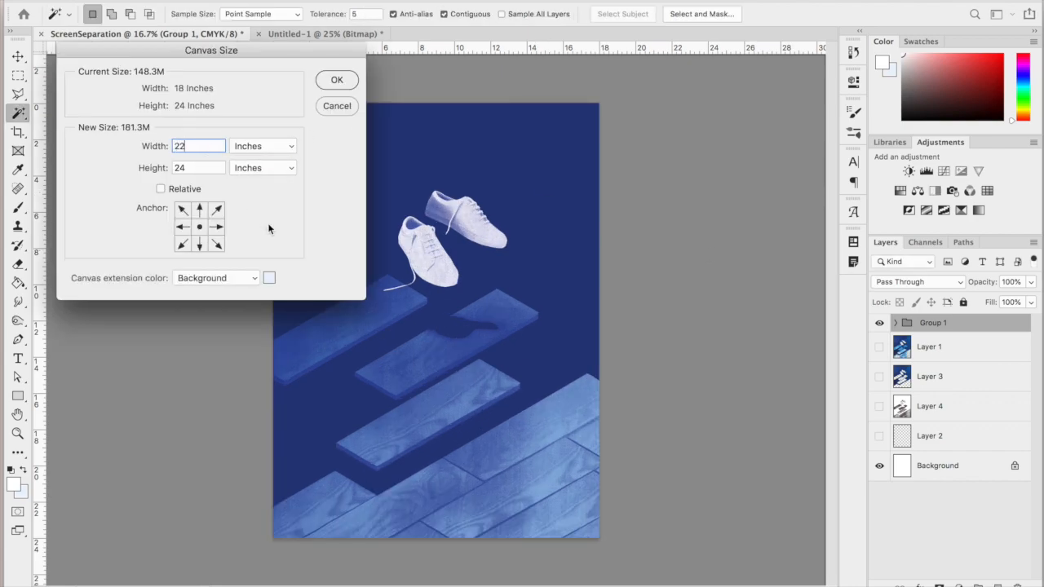
key(Tab)
text(36)
key(Return)
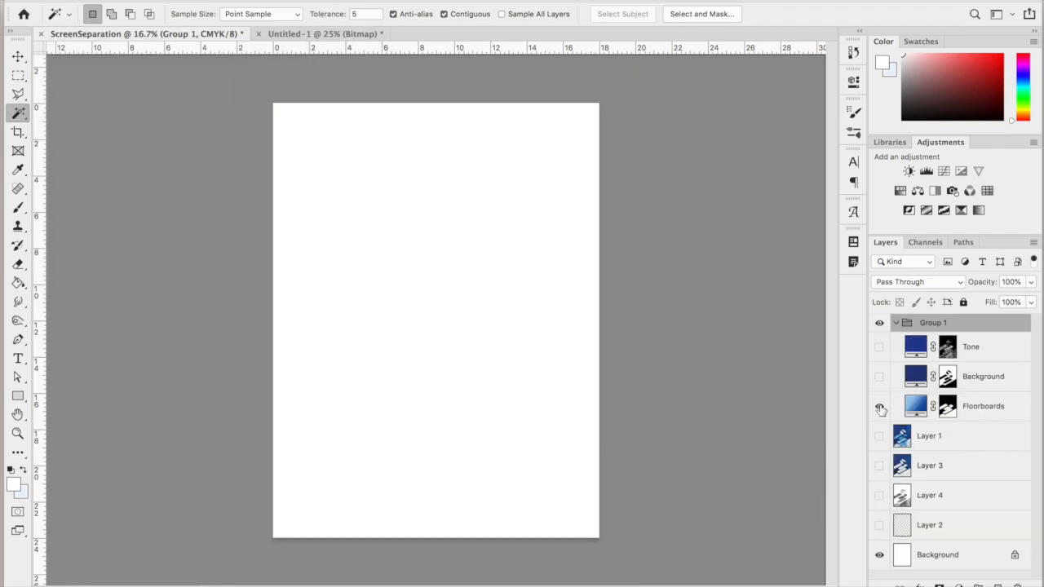
Examine how the print layers build up by repeatedly revealing Floorboards, Background and Tone in that order within Group 1.
click(879, 406)
click(879, 377)
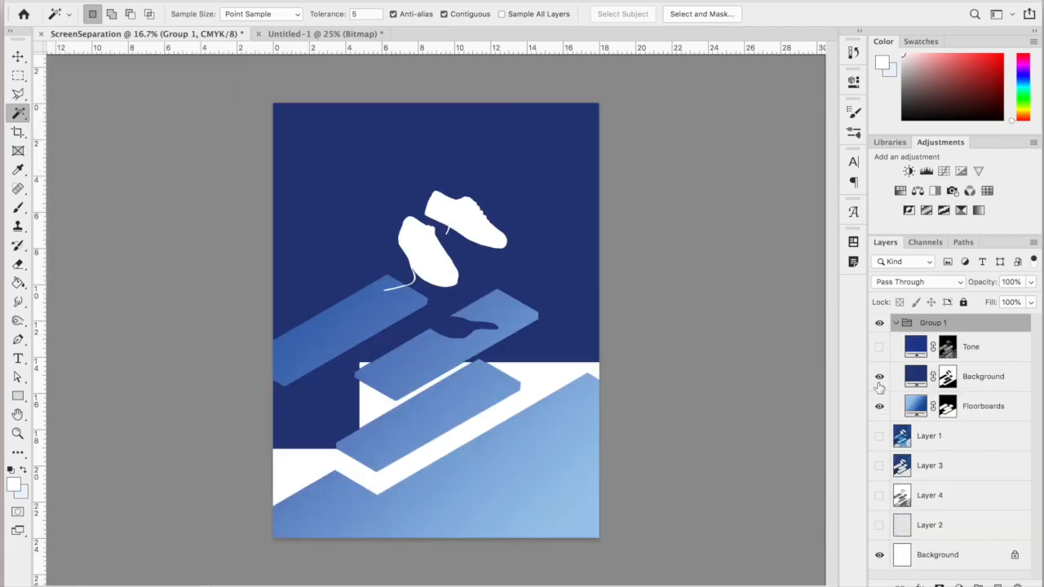
click(879, 346)
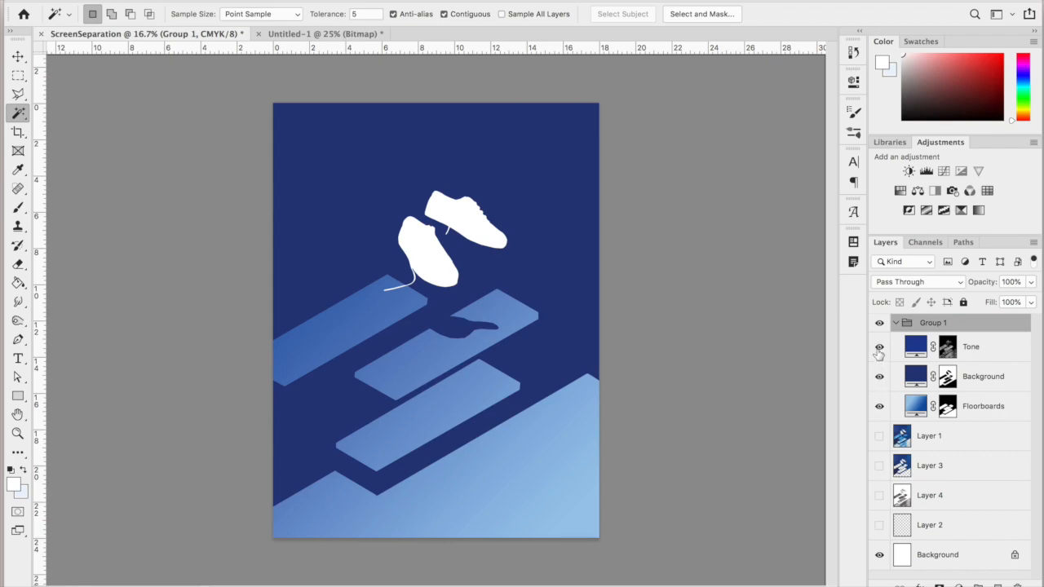
click(878, 406)
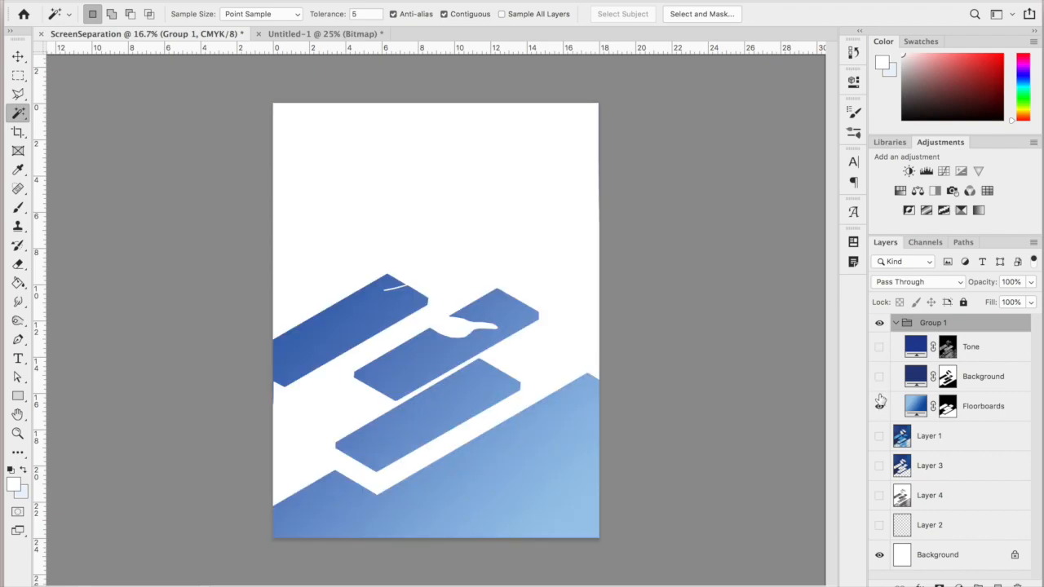
click(879, 377)
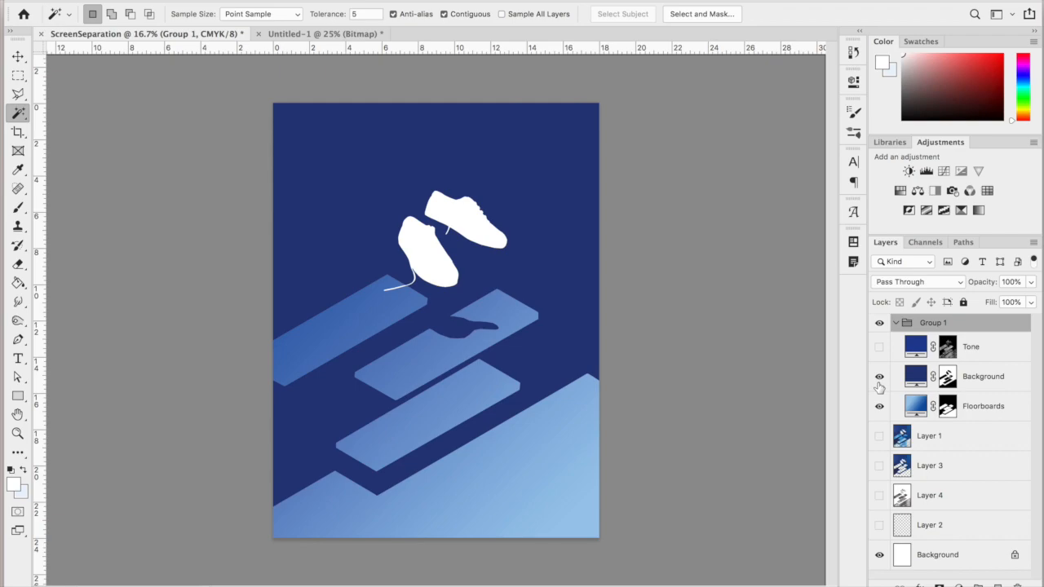
click(879, 346)
drag(879, 347, 880, 408)
click(880, 407)
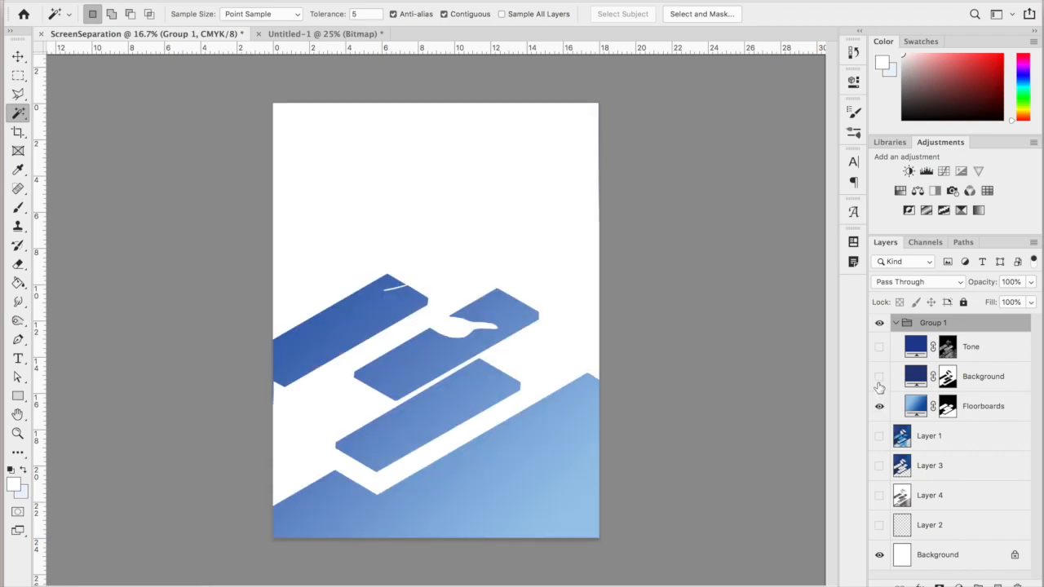
click(879, 377)
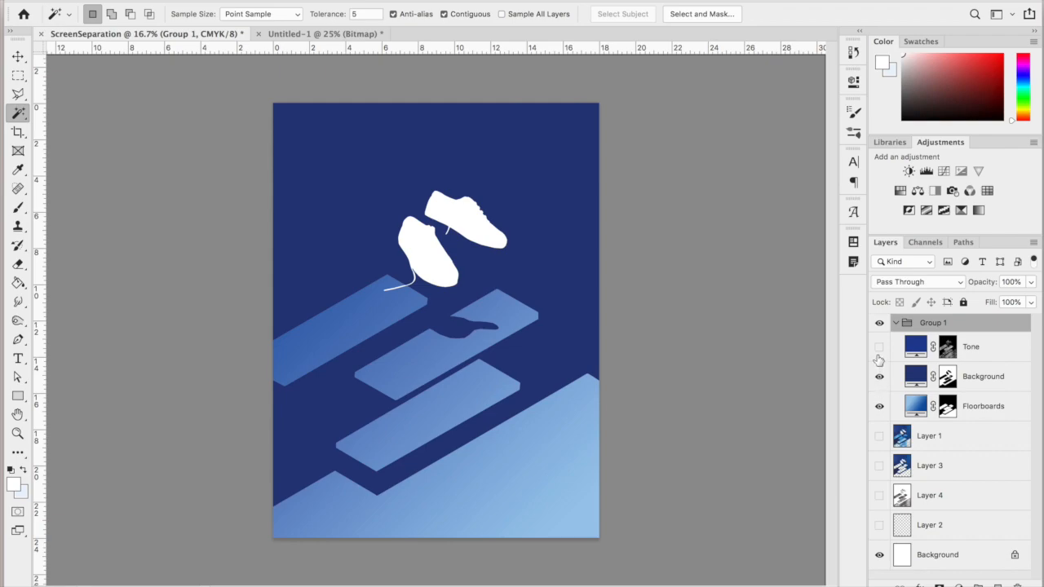
click(879, 347)
click(895, 323)
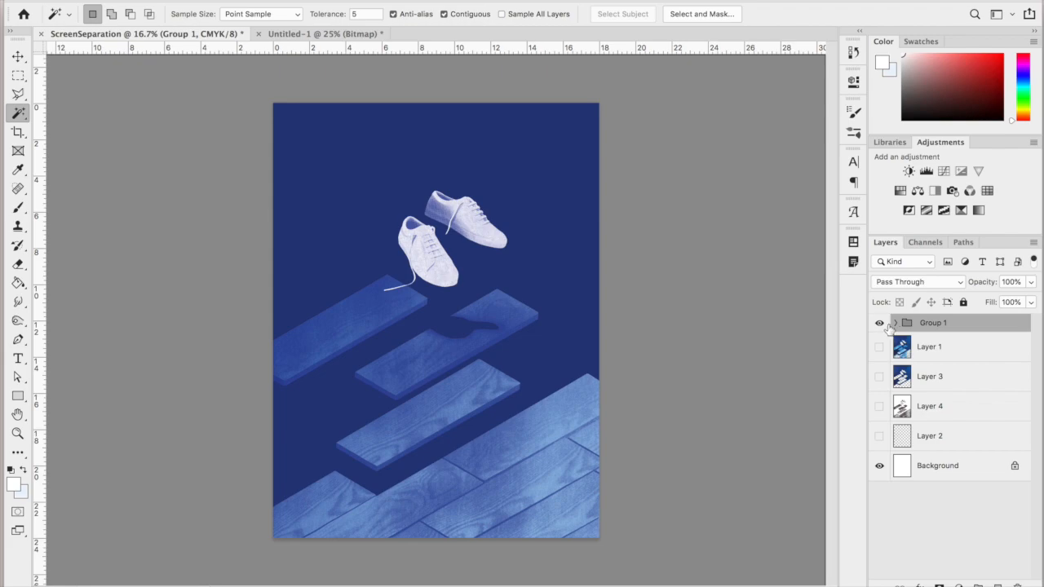
click(895, 324)
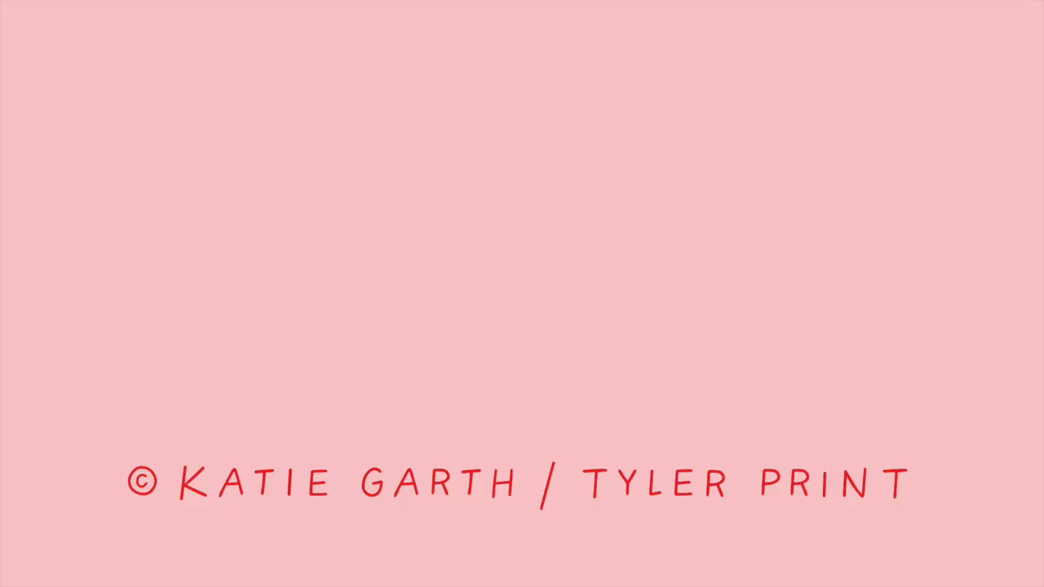